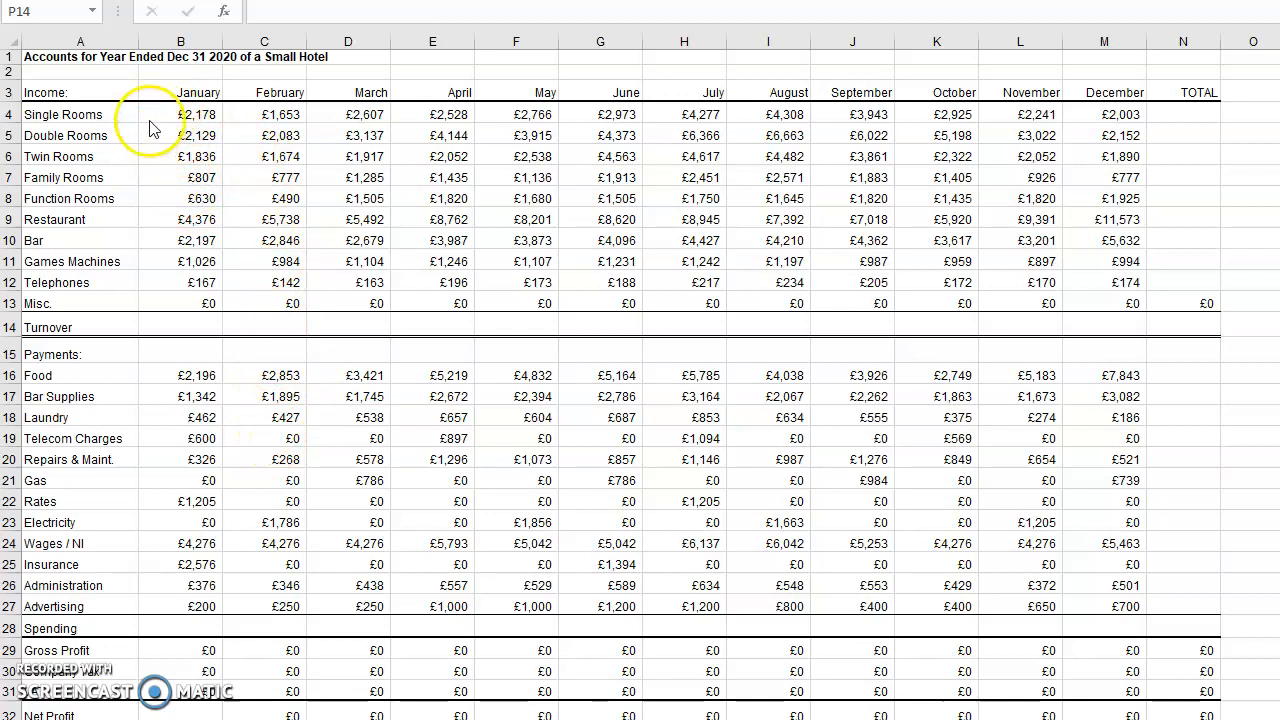
# - Total January's income in the Turnover row by entering =SUM(B4:B13) in cell B14
pyautogui.click(190, 323)
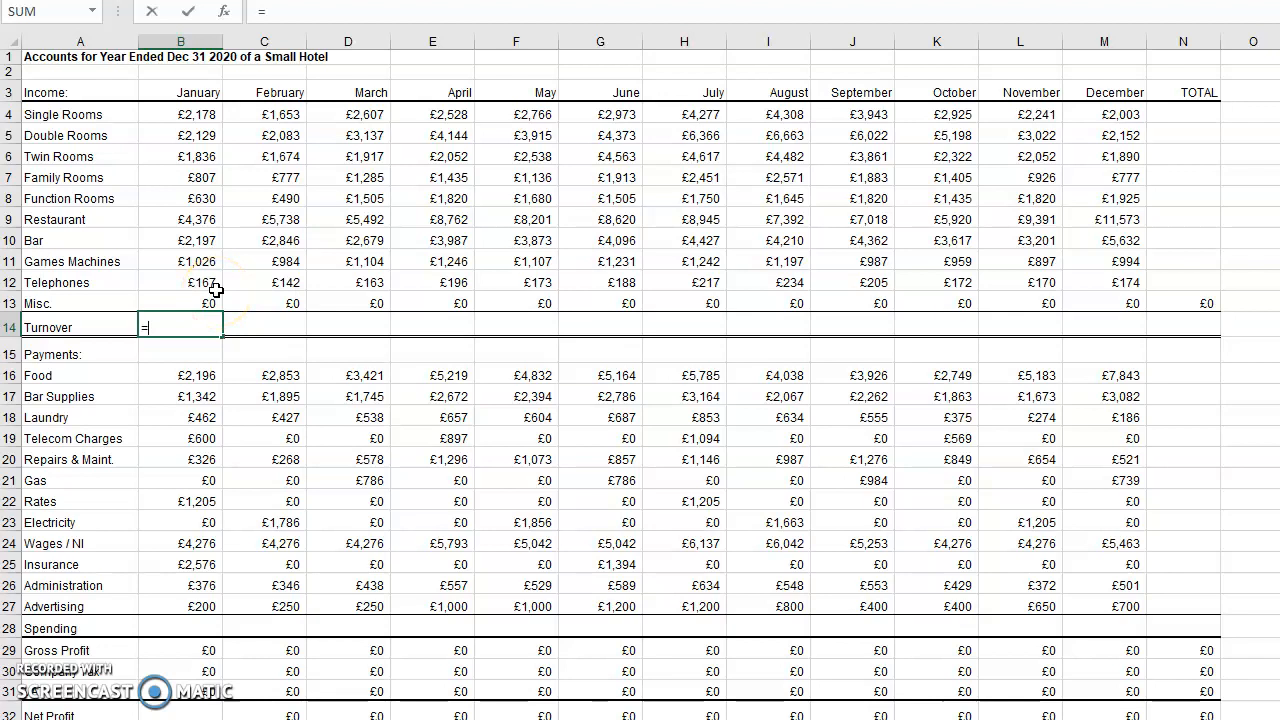
pyautogui.write('sum')
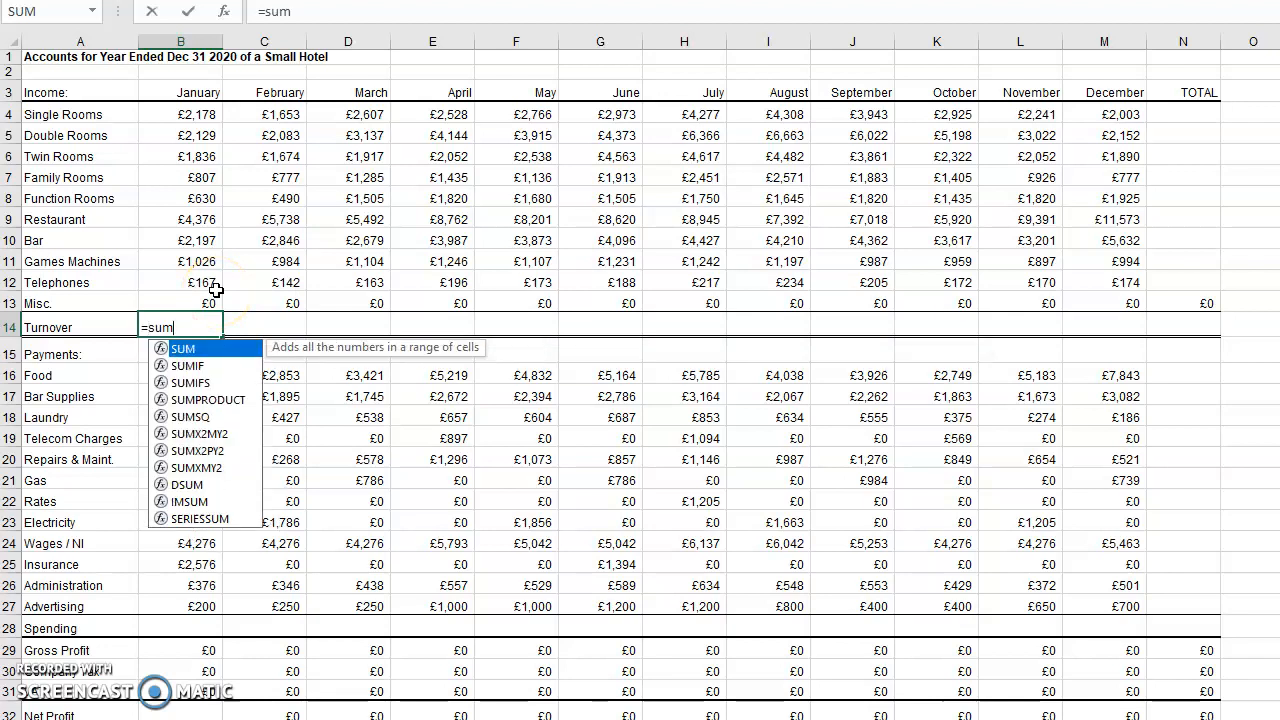
pyautogui.write('(')
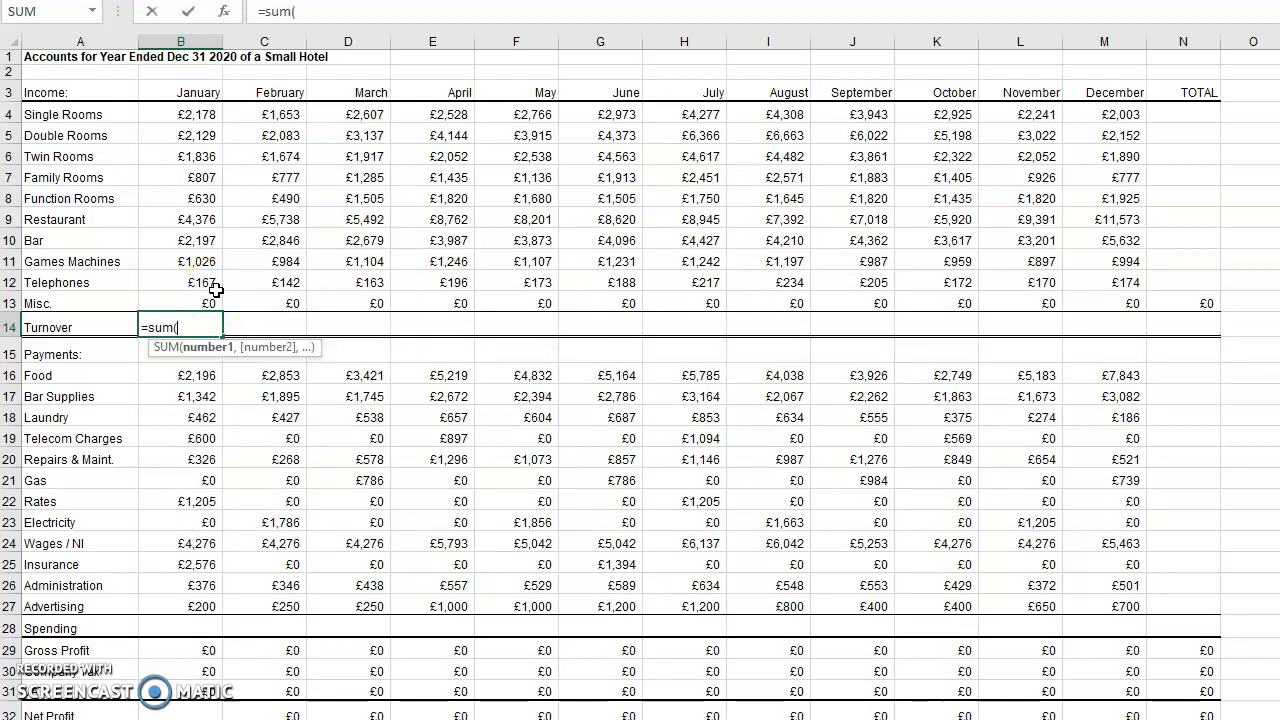
pyautogui.moveTo(194, 114); pyautogui.dragTo(180, 300)
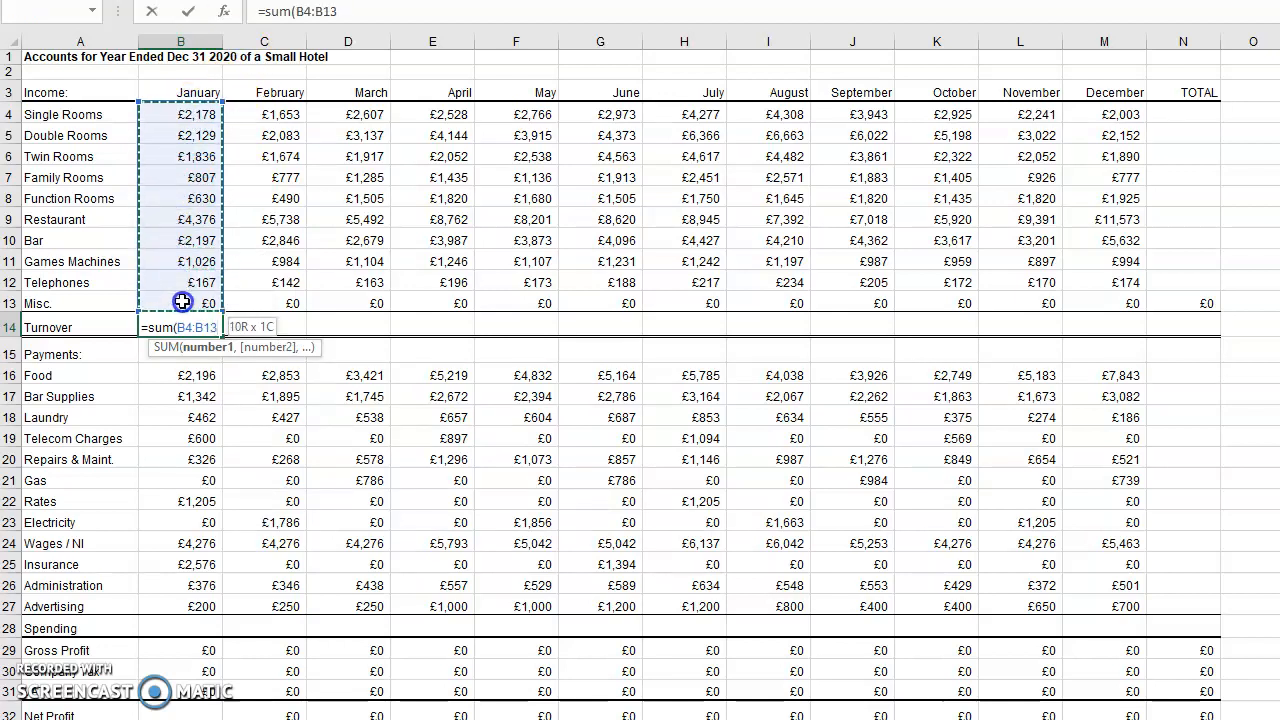
pyautogui.write(')')
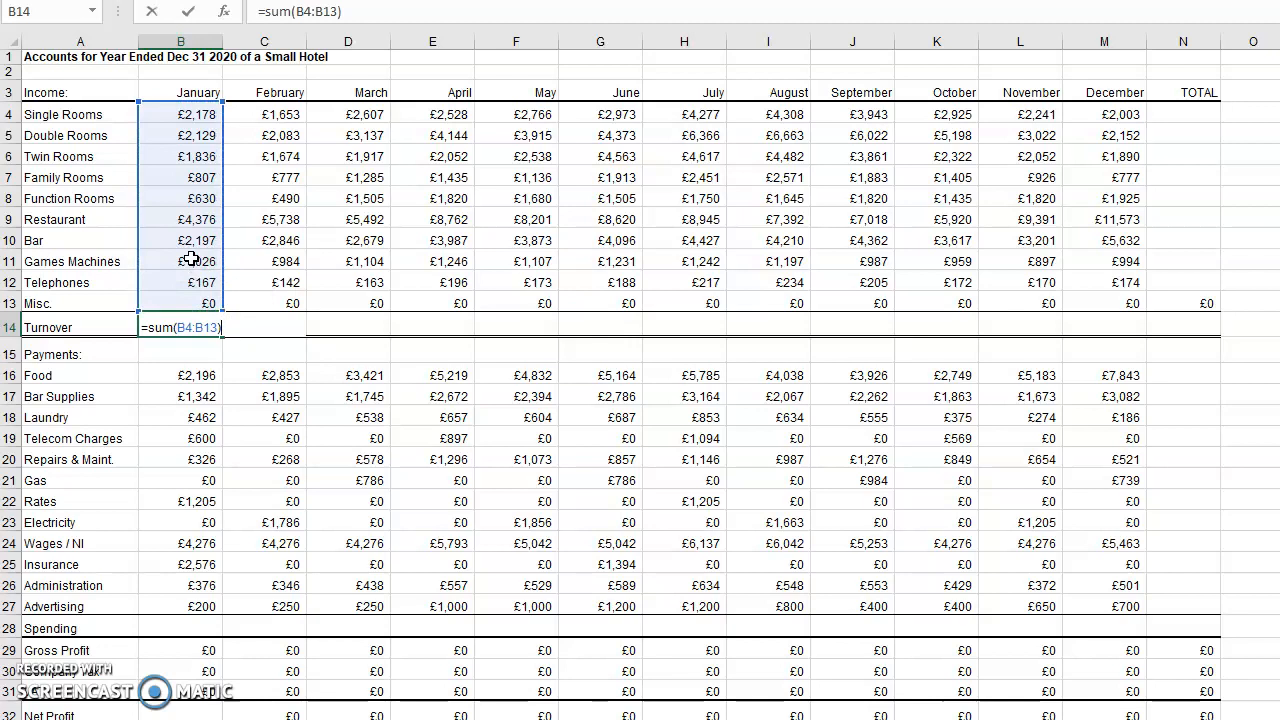
pyautogui.press('Return')
# - Fill January's Turnover formula across row 14 from B14 through the TOTAL column, N14
pyautogui.scroll(-3, 191, 252)
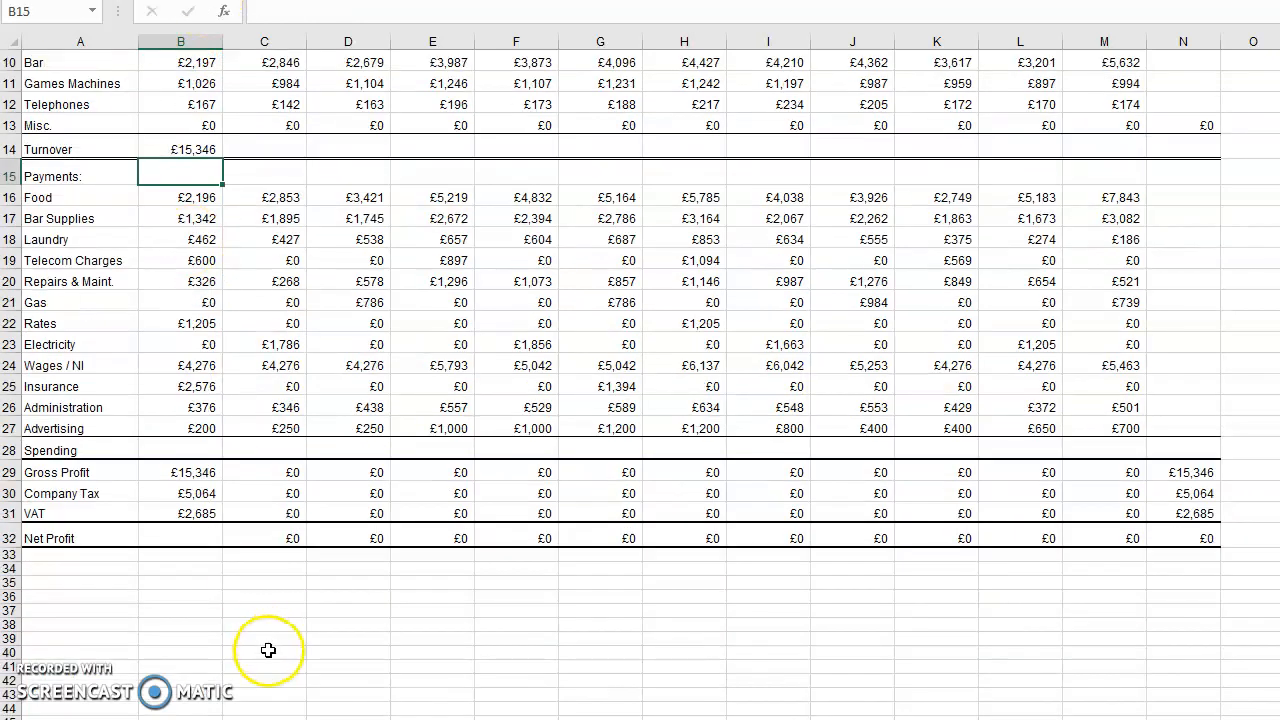
pyautogui.scroll(3, 262, 600)
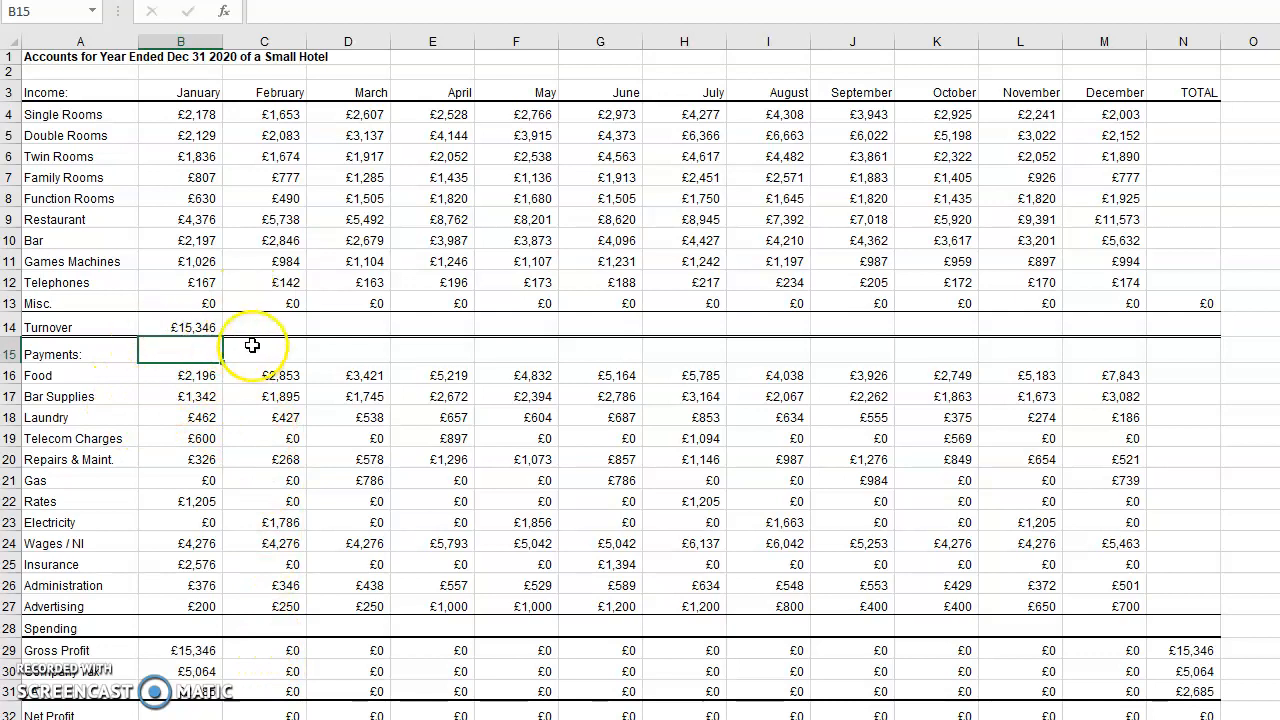
pyautogui.click(203, 323)
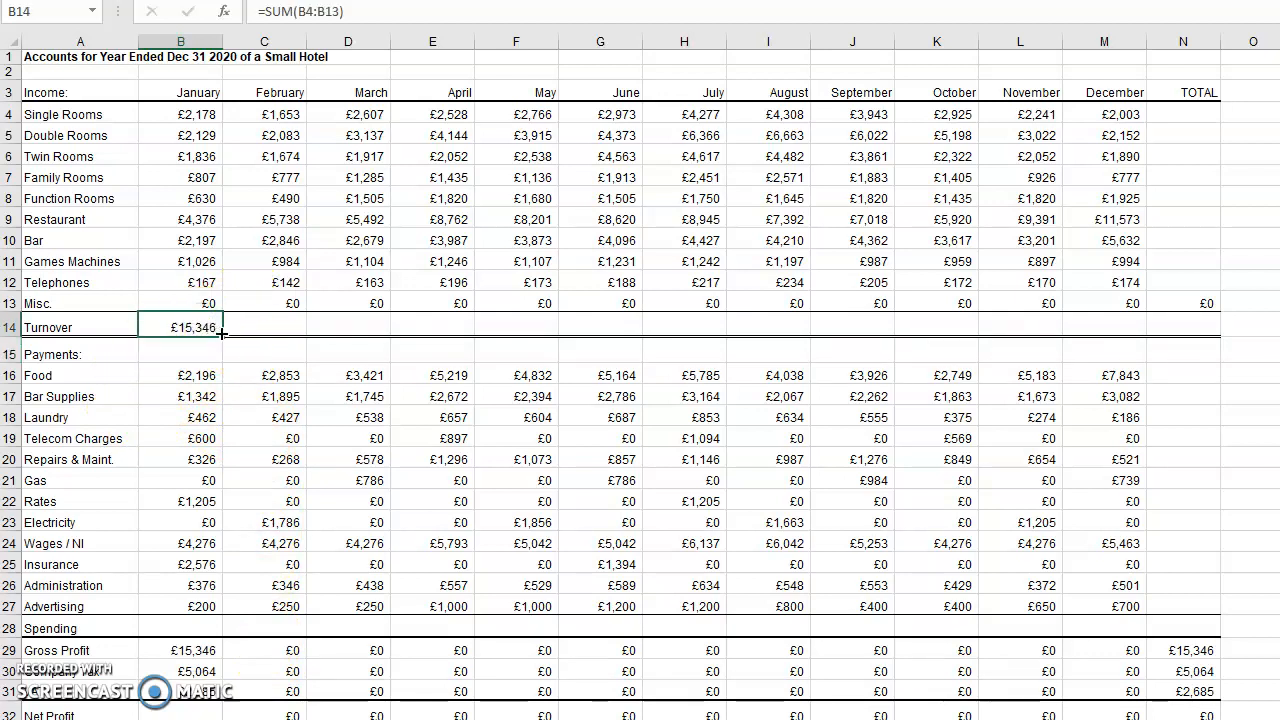
pyautogui.moveTo(222, 333); pyautogui.dragTo(1204, 301)
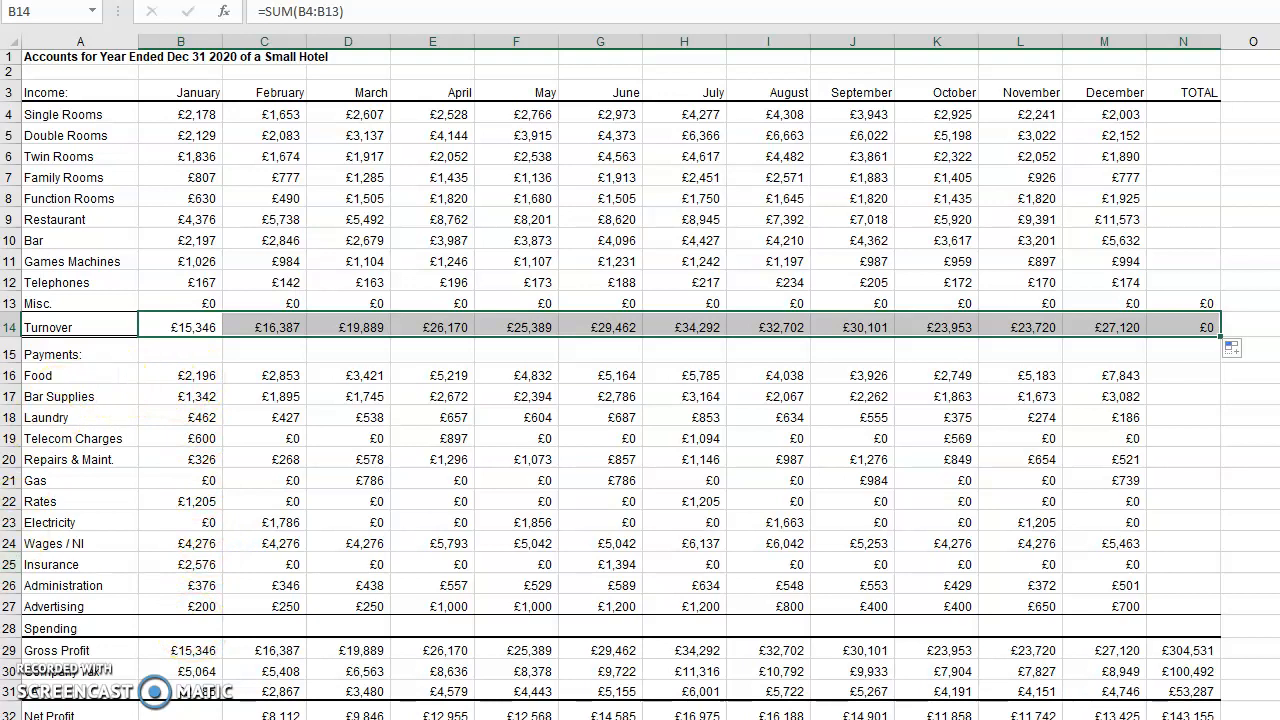
# - Total January's payments in the Spending row by entering =SUM(B16:B27) in cell B28
pyautogui.click(10, 628)
pyautogui.click(178, 621)
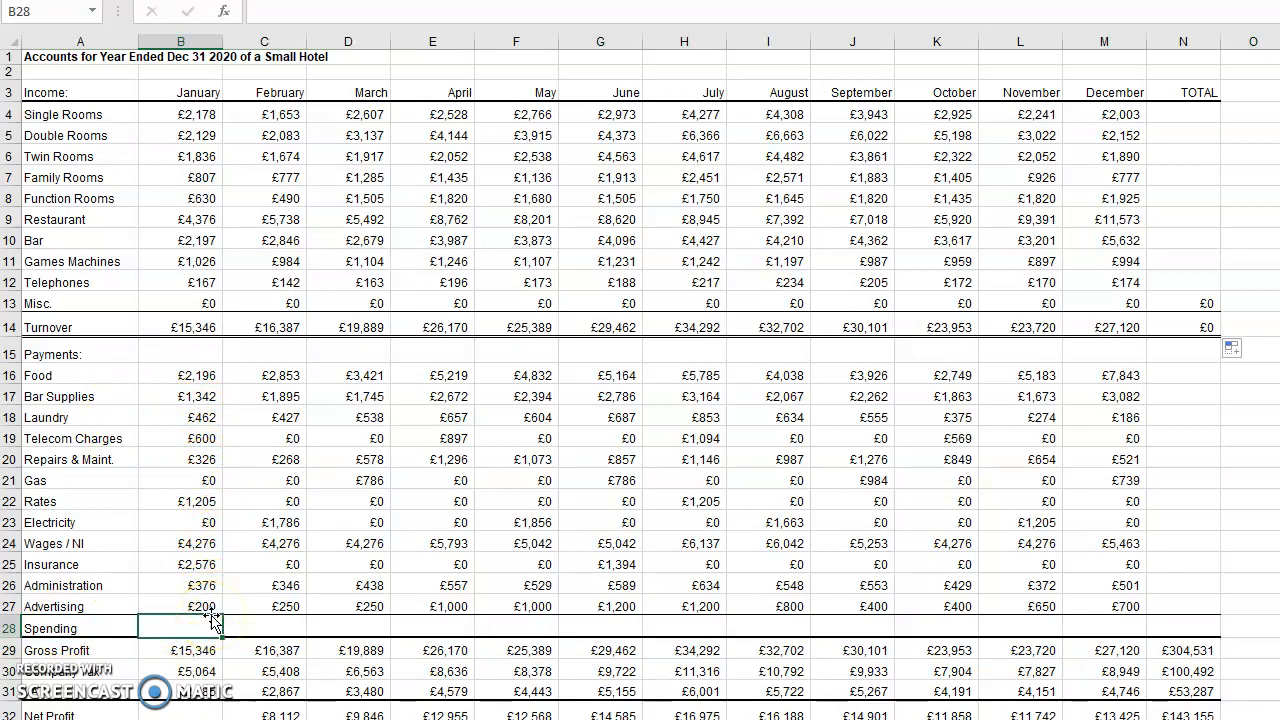
pyautogui.write('=s')
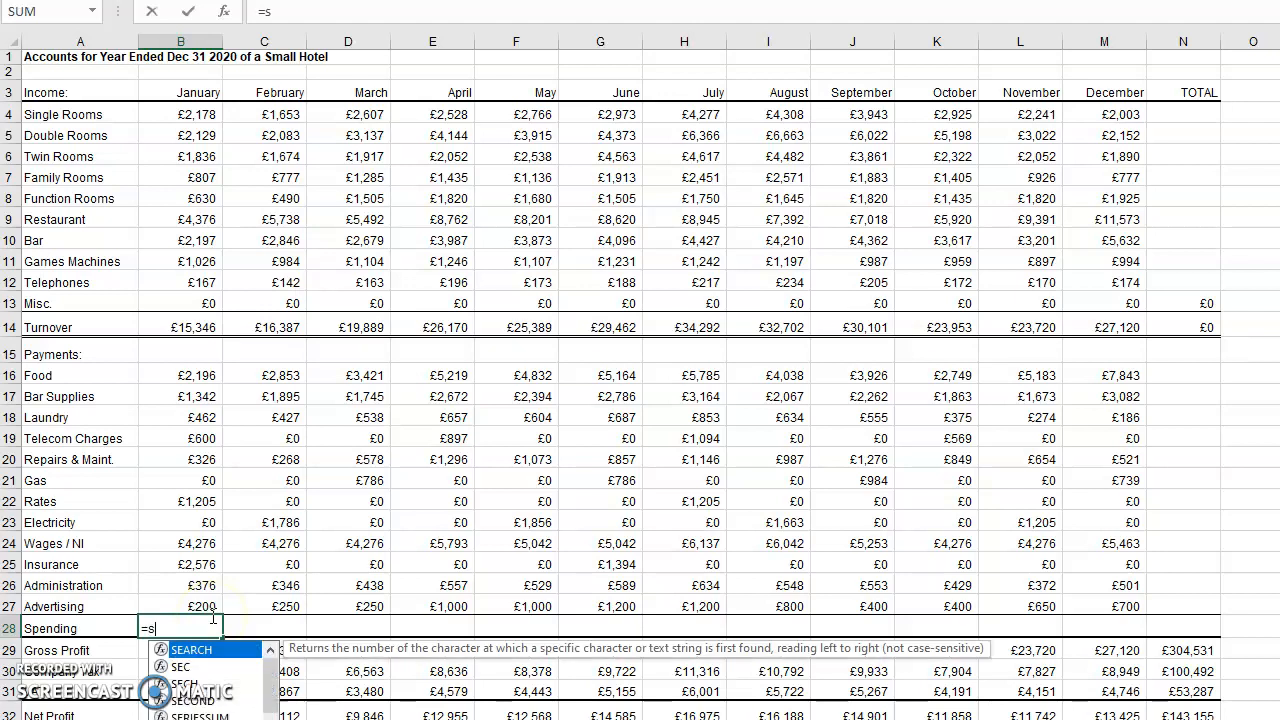
pyautogui.write('um(')
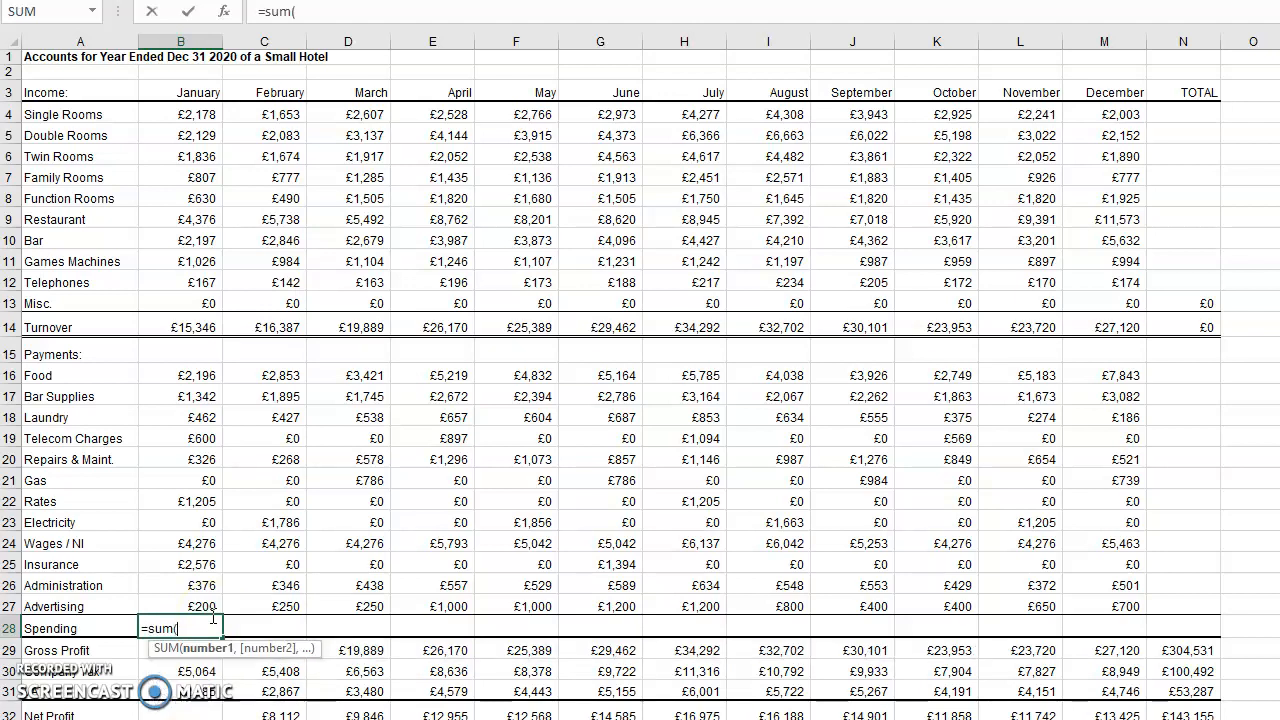
pyautogui.click(177, 375)
pyautogui.moveTo(177, 375); pyautogui.dragTo(163, 600)
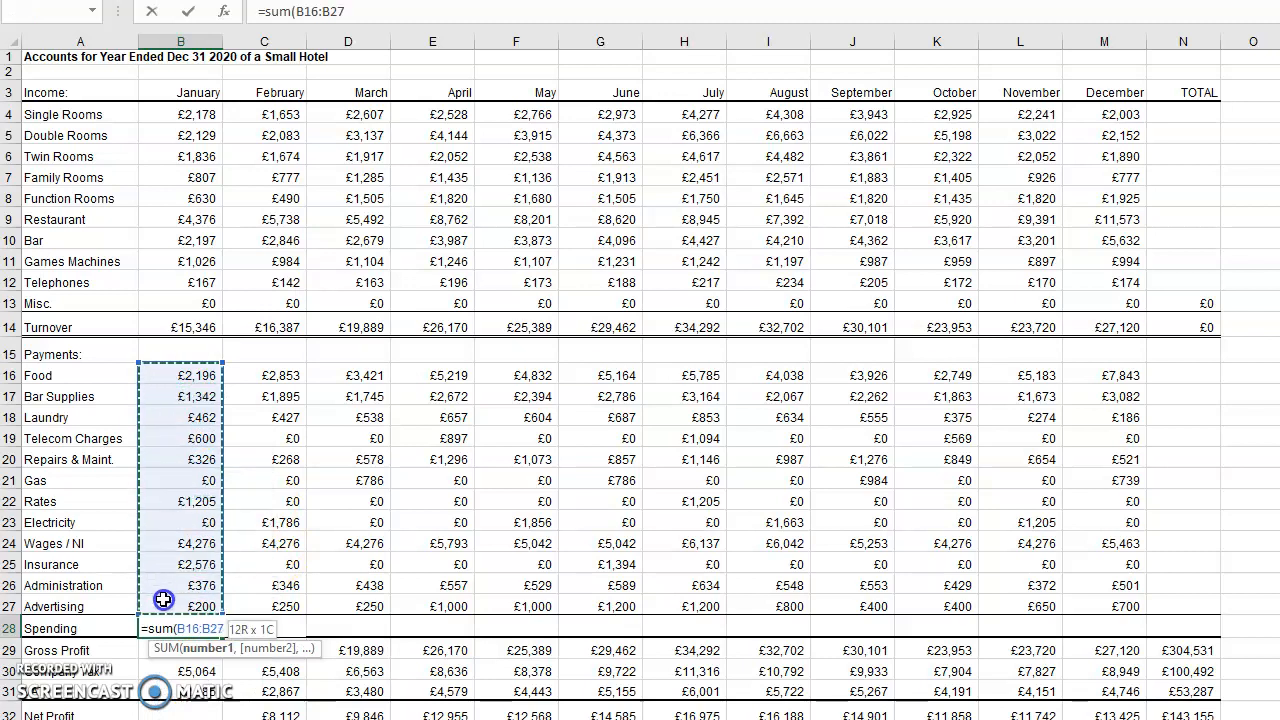
pyautogui.write(')')
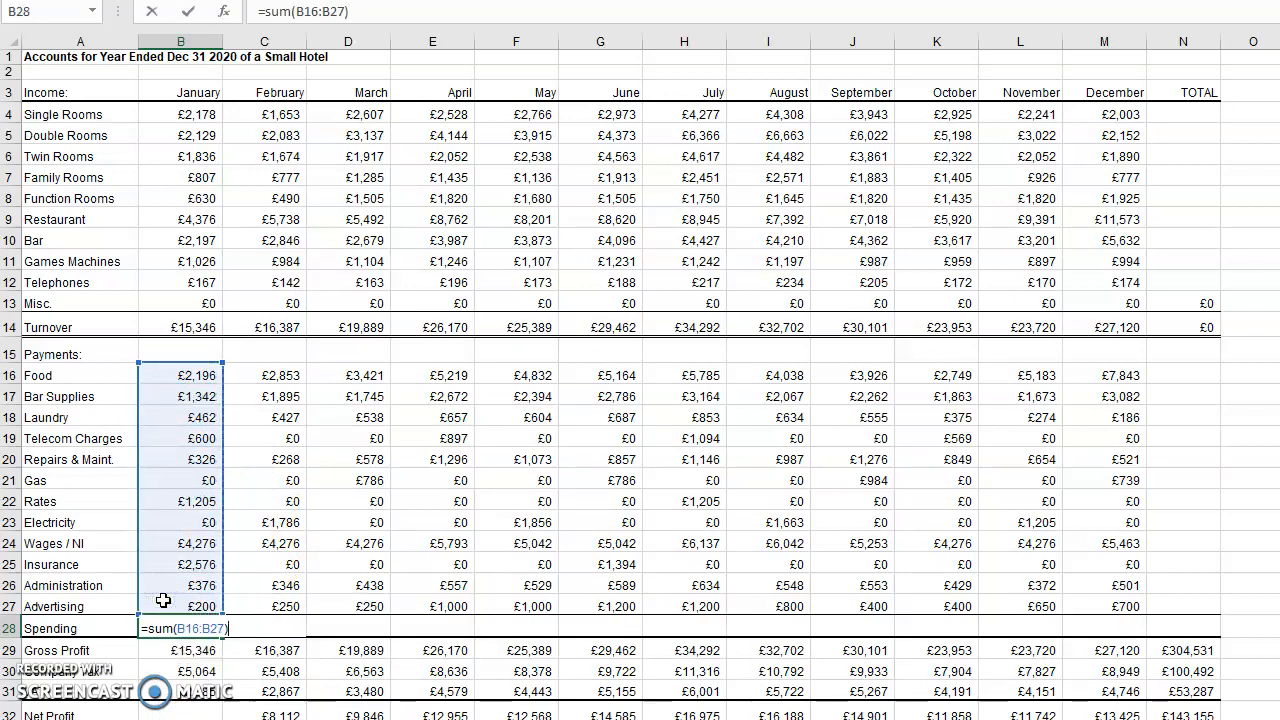
pyautogui.press('Return')
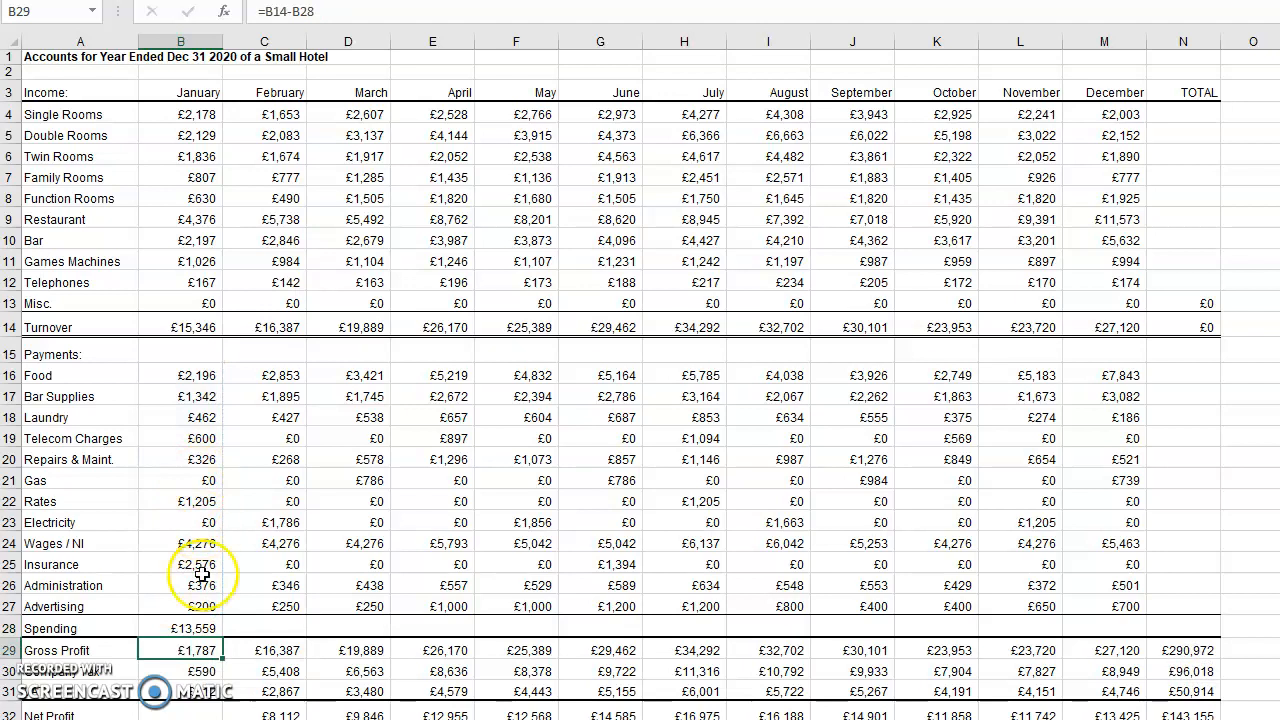
# - Fill January's Spending formula across row 28 from B28 through the TOTAL column, N28
pyautogui.click(190, 628)
pyautogui.moveTo(224, 637); pyautogui.dragTo(1198, 614)
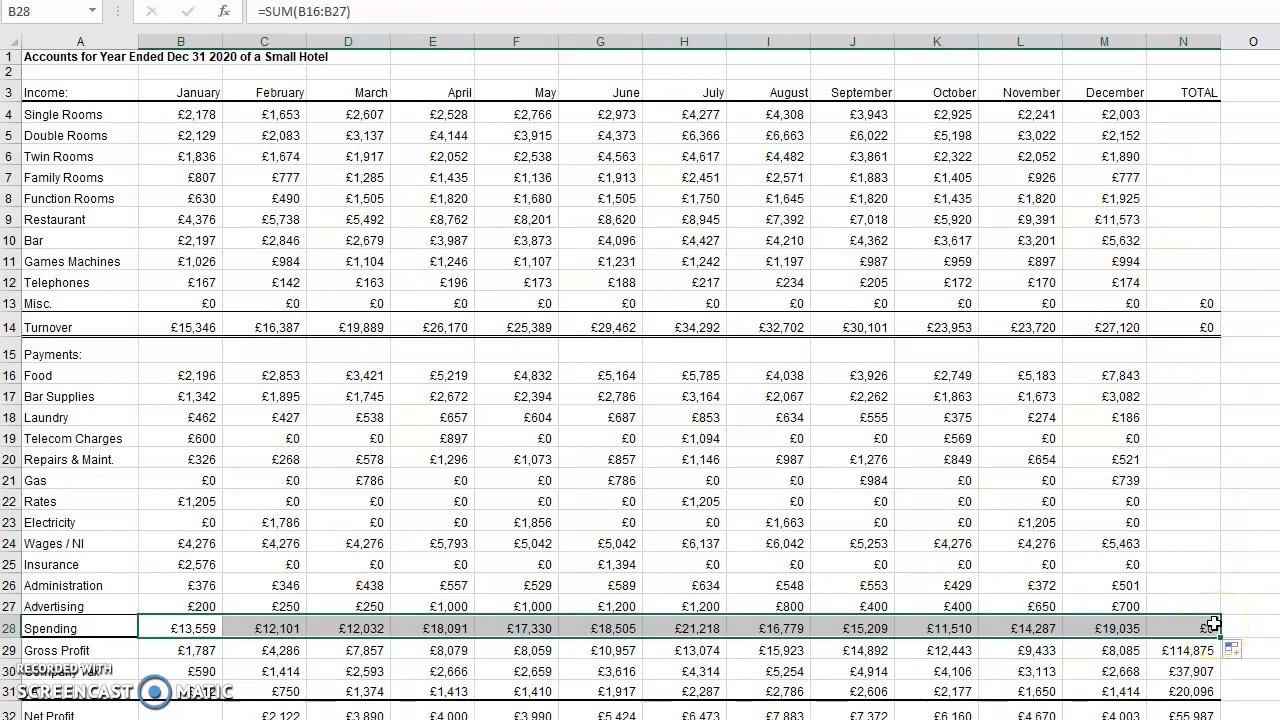
pyautogui.click(1198, 376)
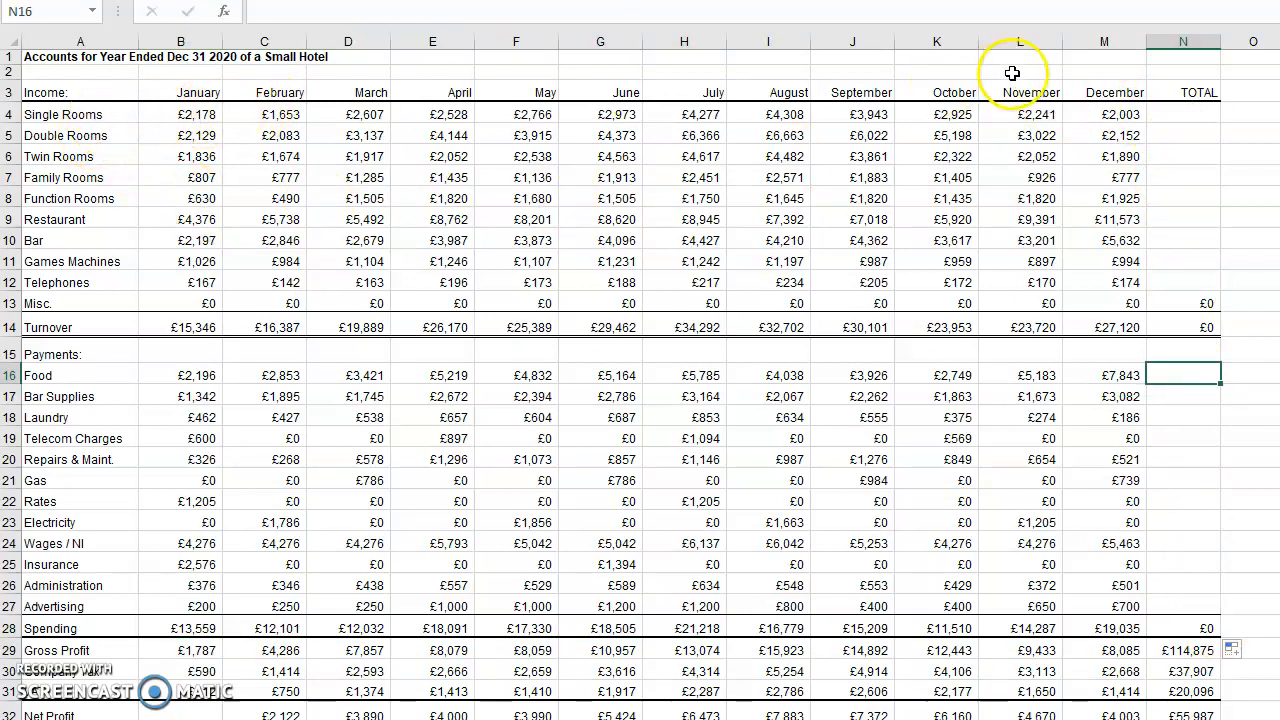
# - Total the Single Rooms row with =SUM(B4:M4) in N4 and fill the formula down to the Misc. row, N13
pyautogui.click(1195, 115)
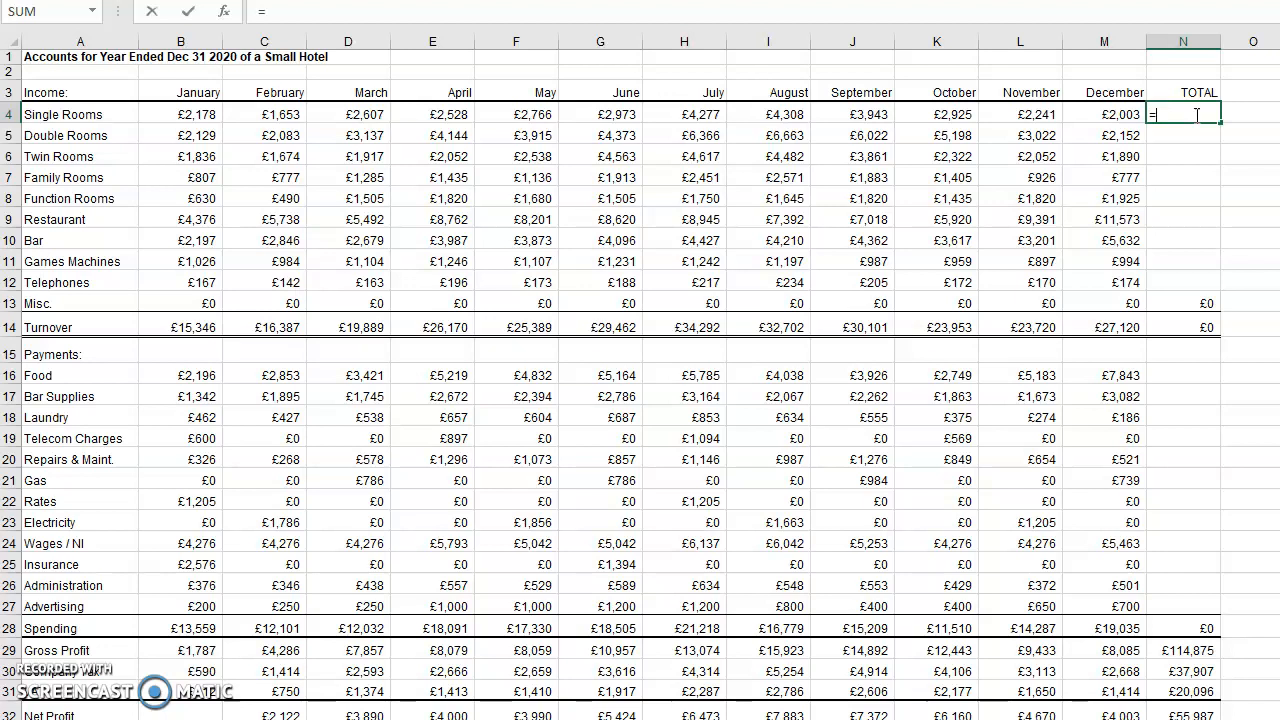
pyautogui.write('SUM')
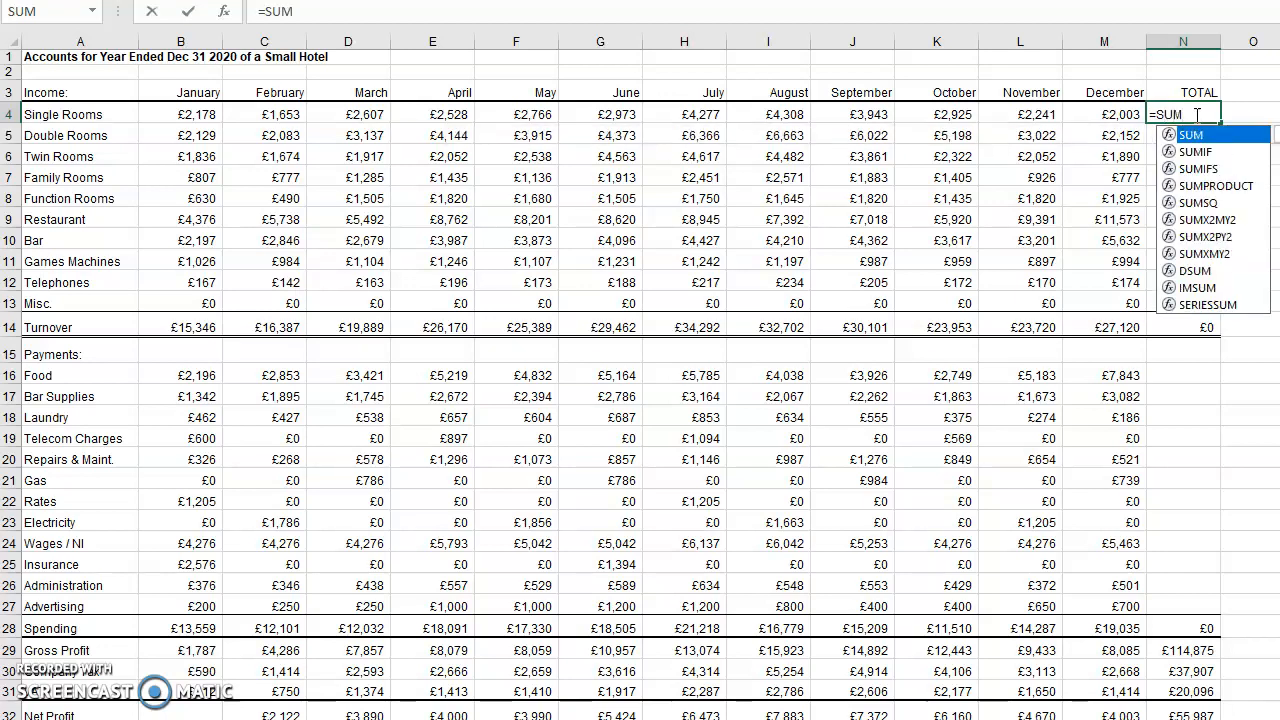
pyautogui.write('(')
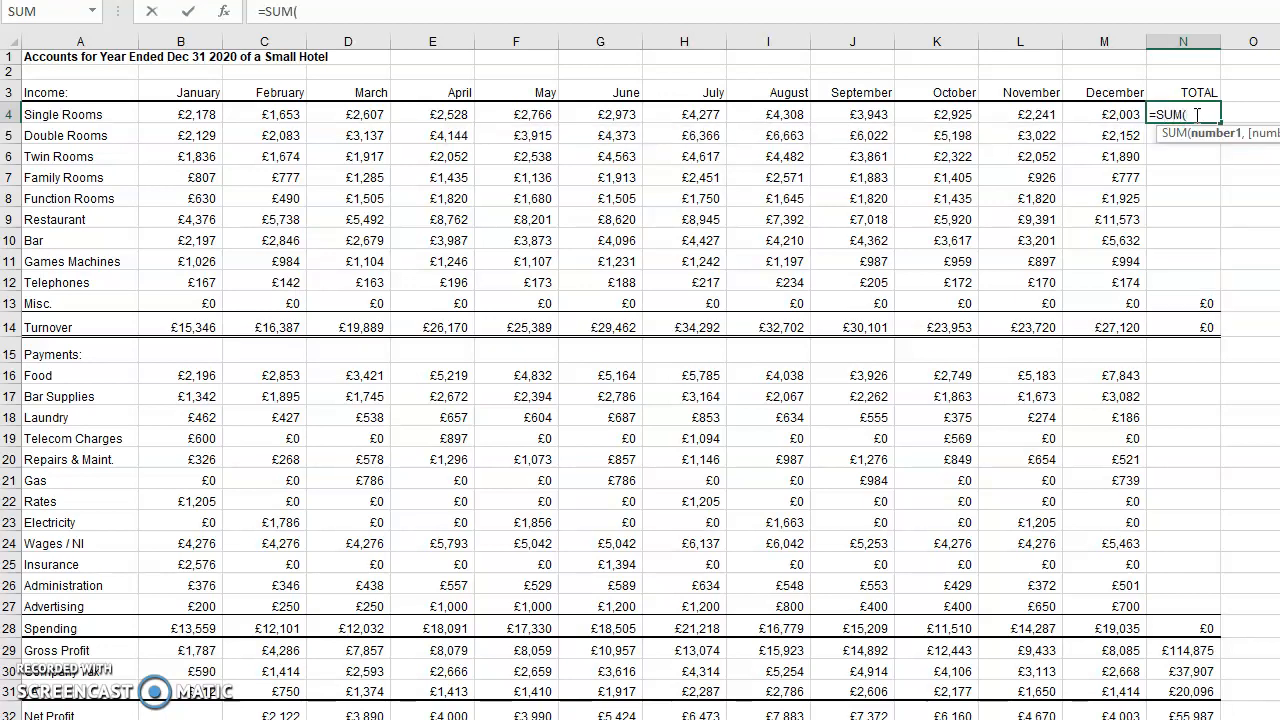
pyautogui.moveTo(185, 113); pyautogui.dragTo(1103, 114)
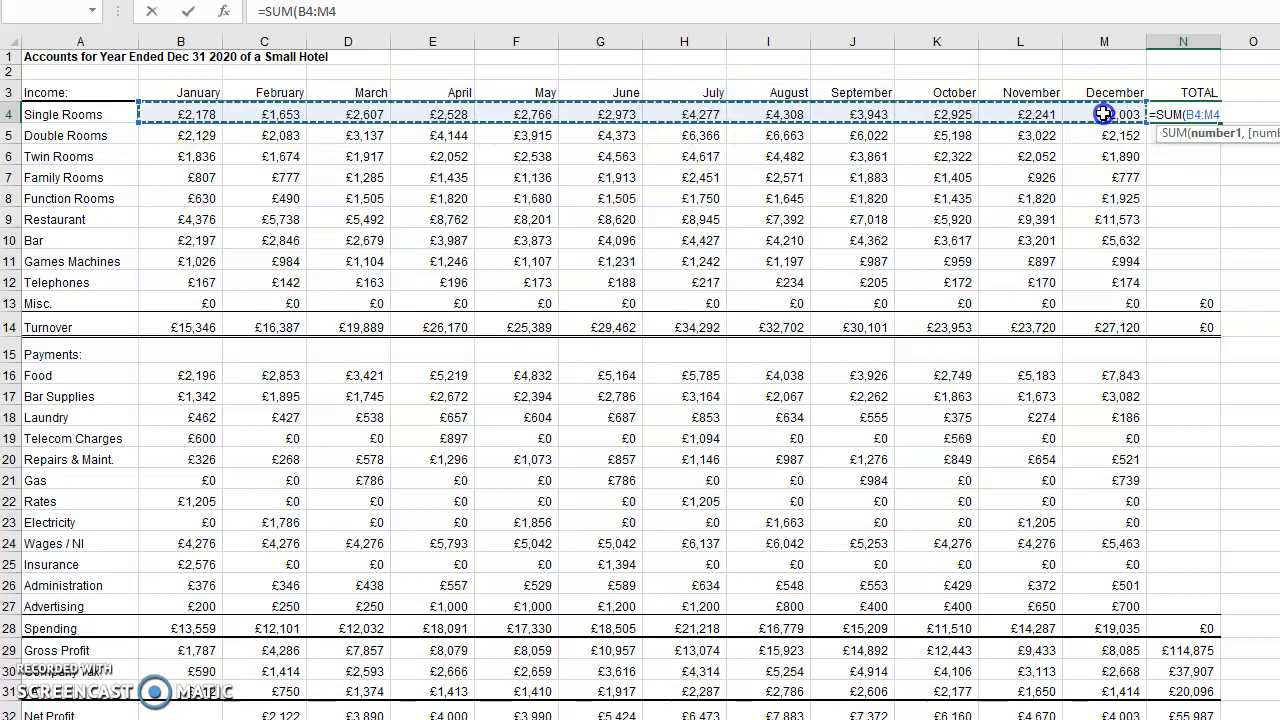
pyautogui.click(345, 12)
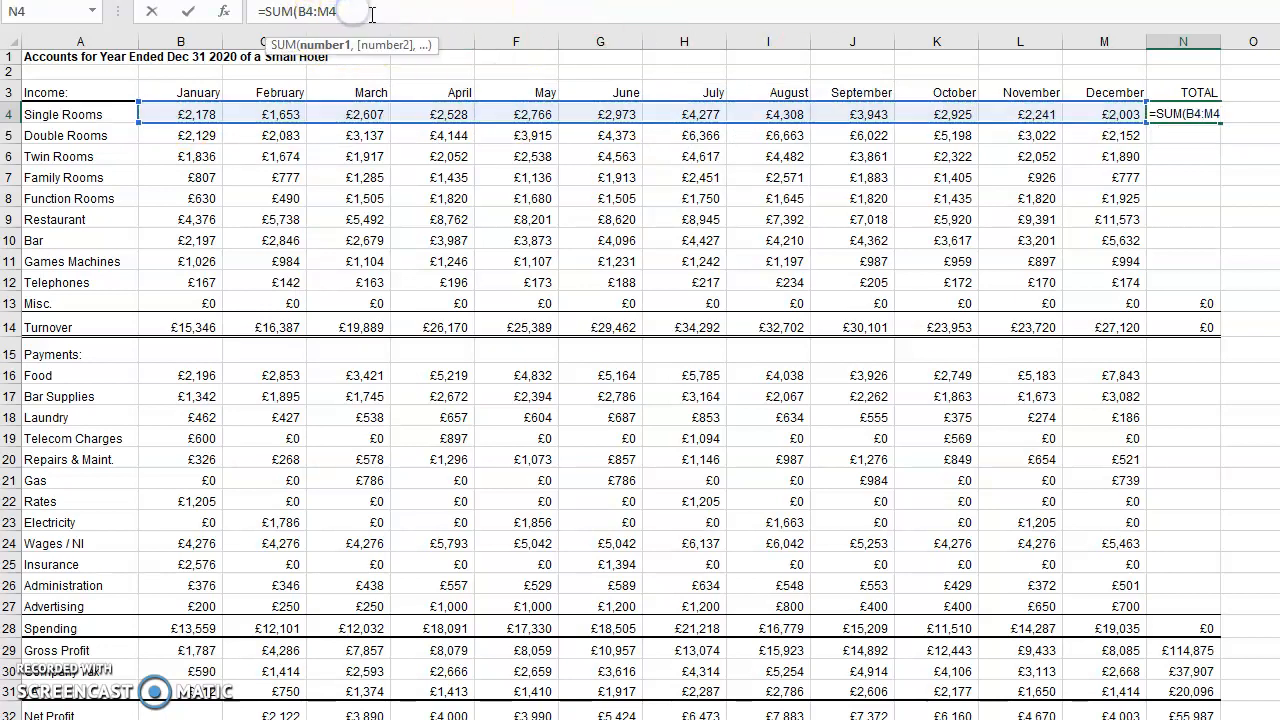
pyautogui.write(')')
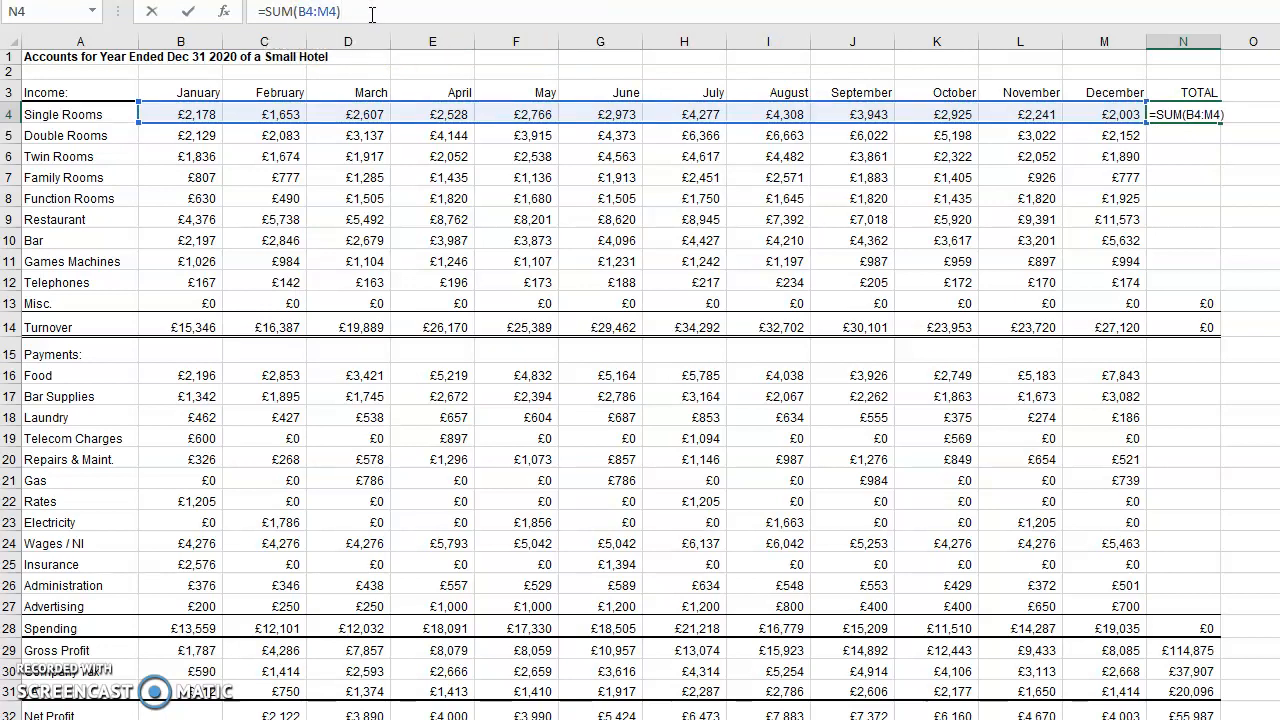
pyautogui.press('Return')
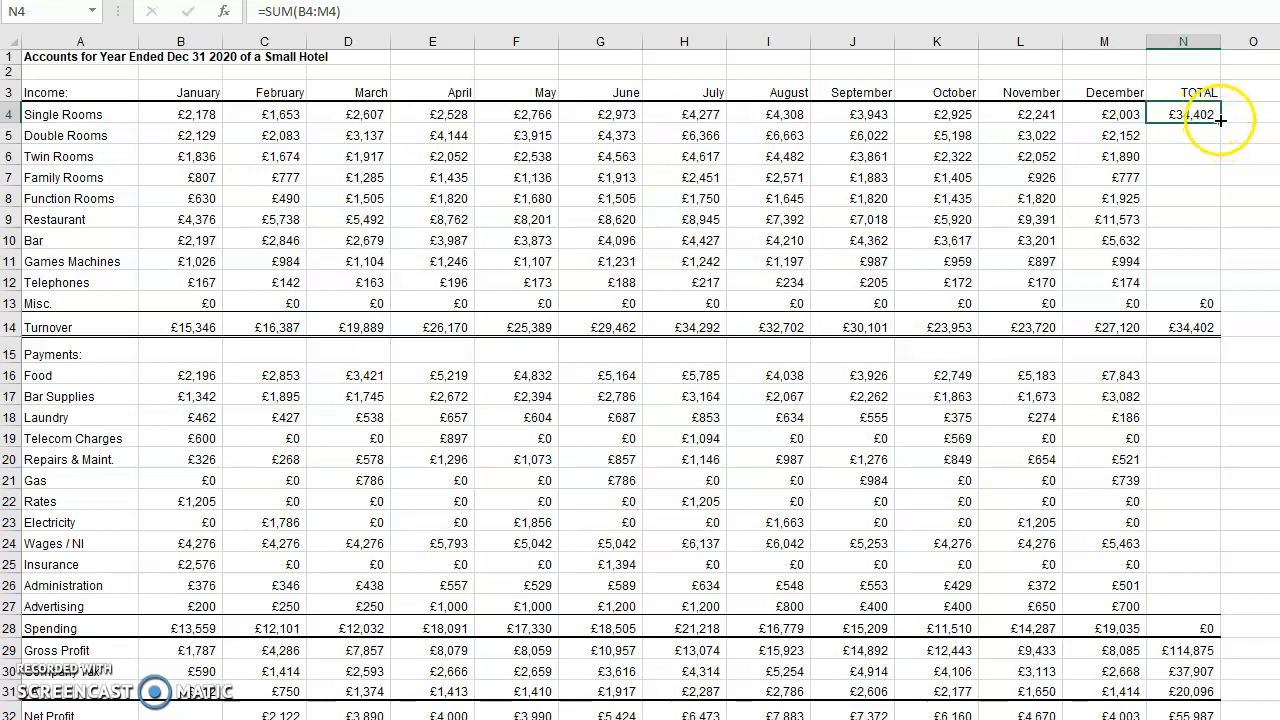
pyautogui.moveTo(1221, 126); pyautogui.dragTo(1224, 319)
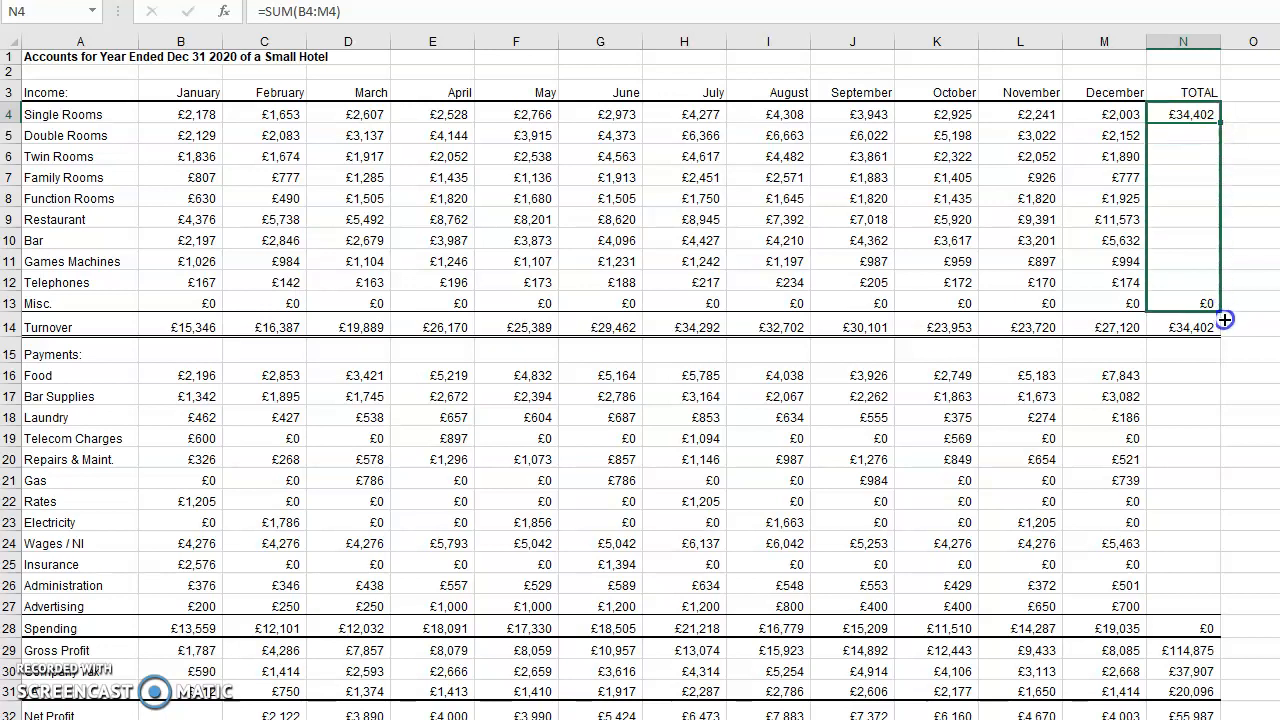
pyautogui.moveTo(1224, 319); pyautogui.dragTo(1224, 320)
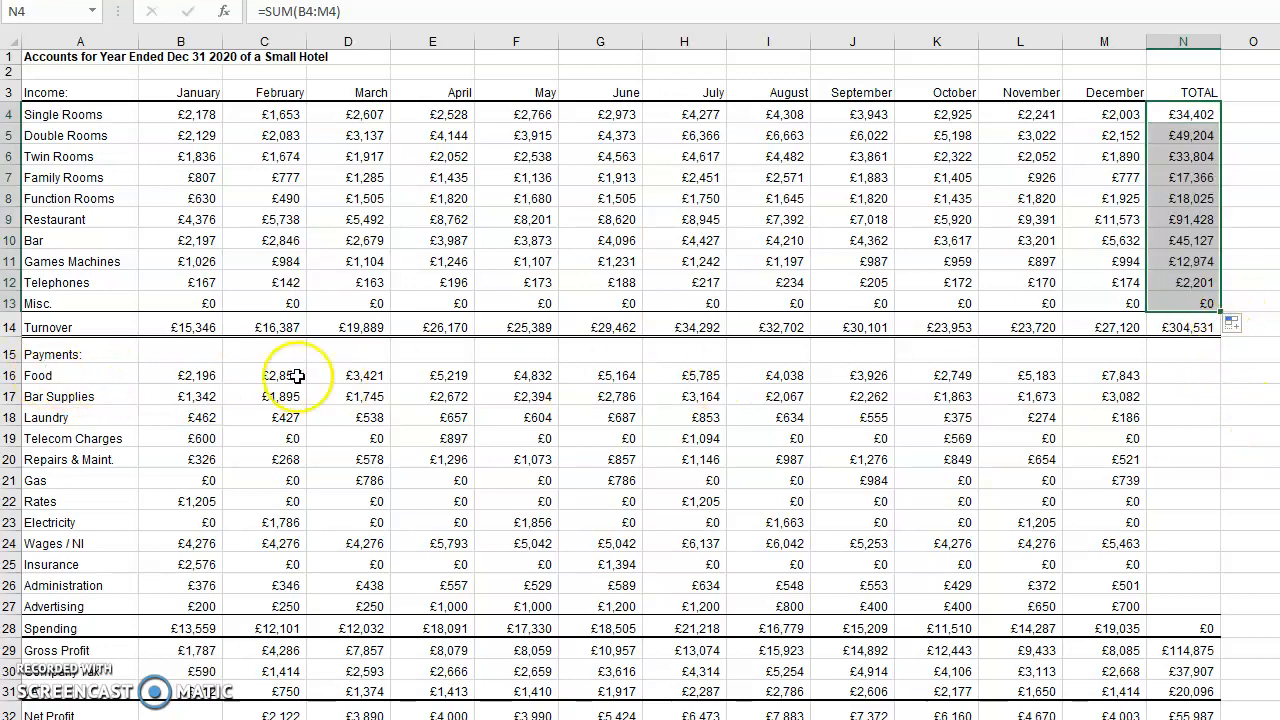
# - Total the Food payments row with =SUM(B16:M16) in N16 and fill the formula down to the Advertising row, N27
pyautogui.click(1168, 376)
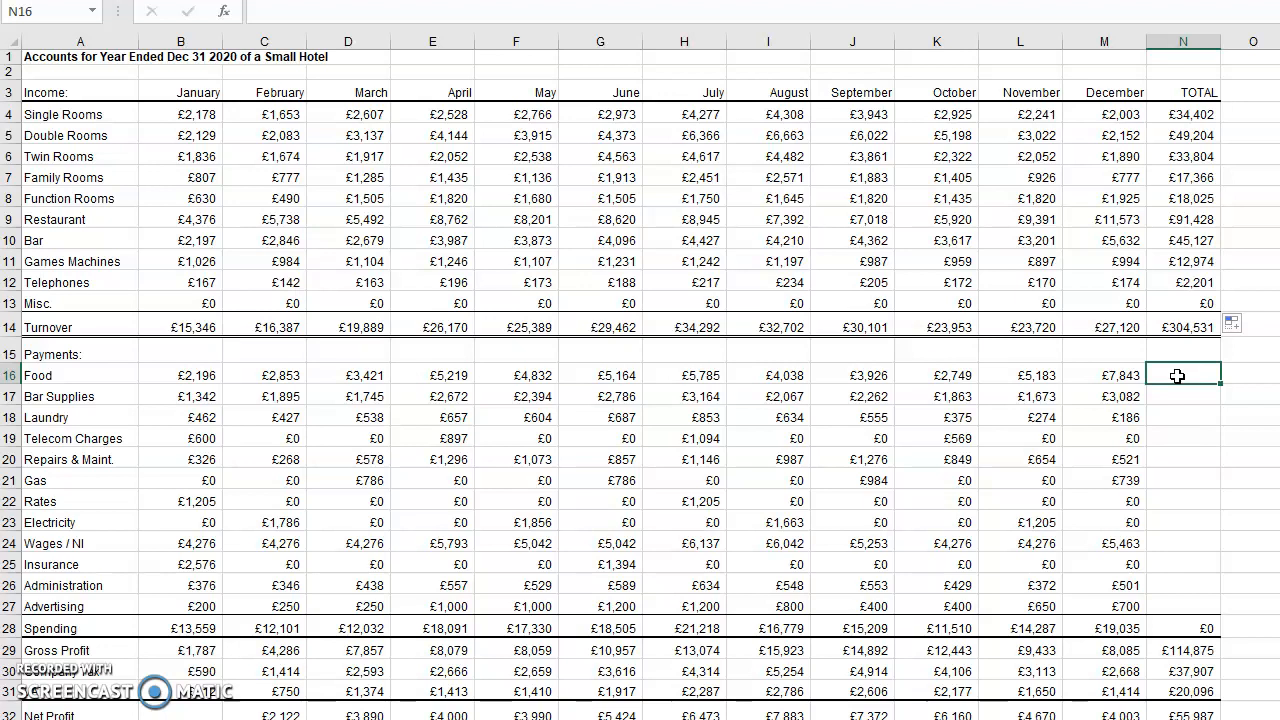
pyautogui.scroll(-1, 20, 69)
pyautogui.scroll(1, 20, 71)
pyautogui.doubleClick(1185, 375)
pyautogui.write('=SUM')
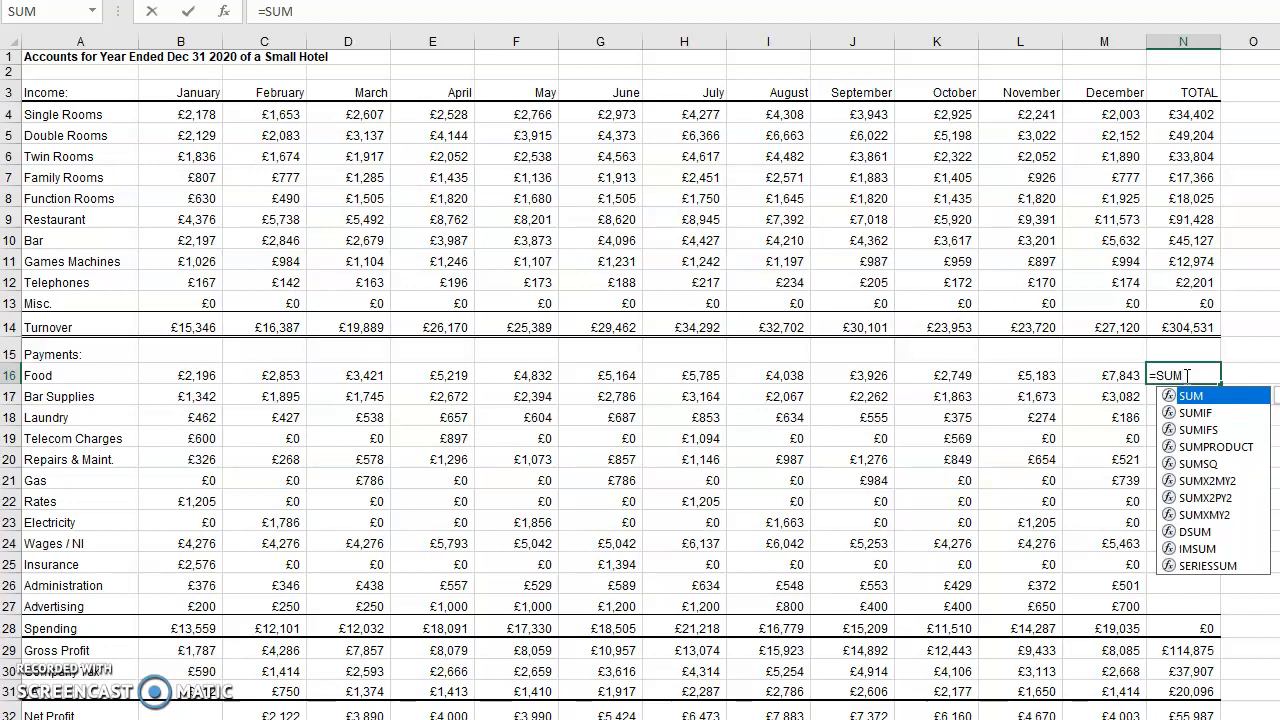
pyautogui.write('(')
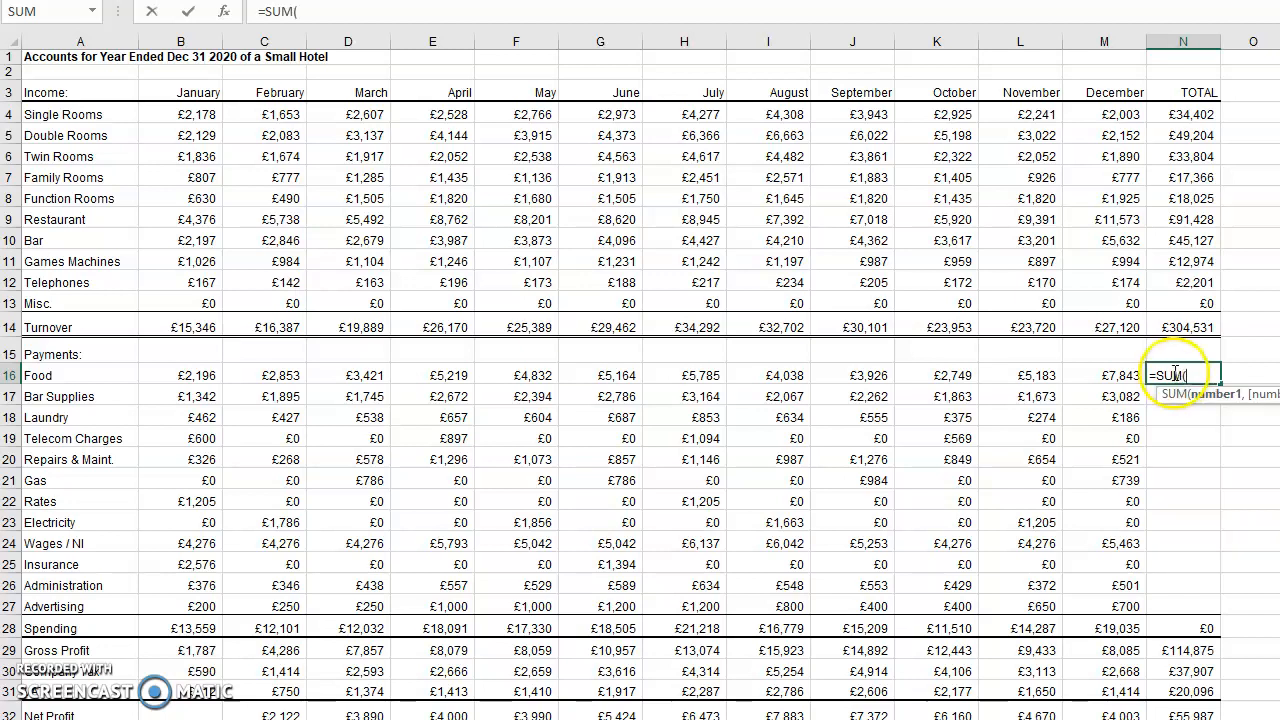
pyautogui.moveTo(190, 380); pyautogui.dragTo(1087, 372)
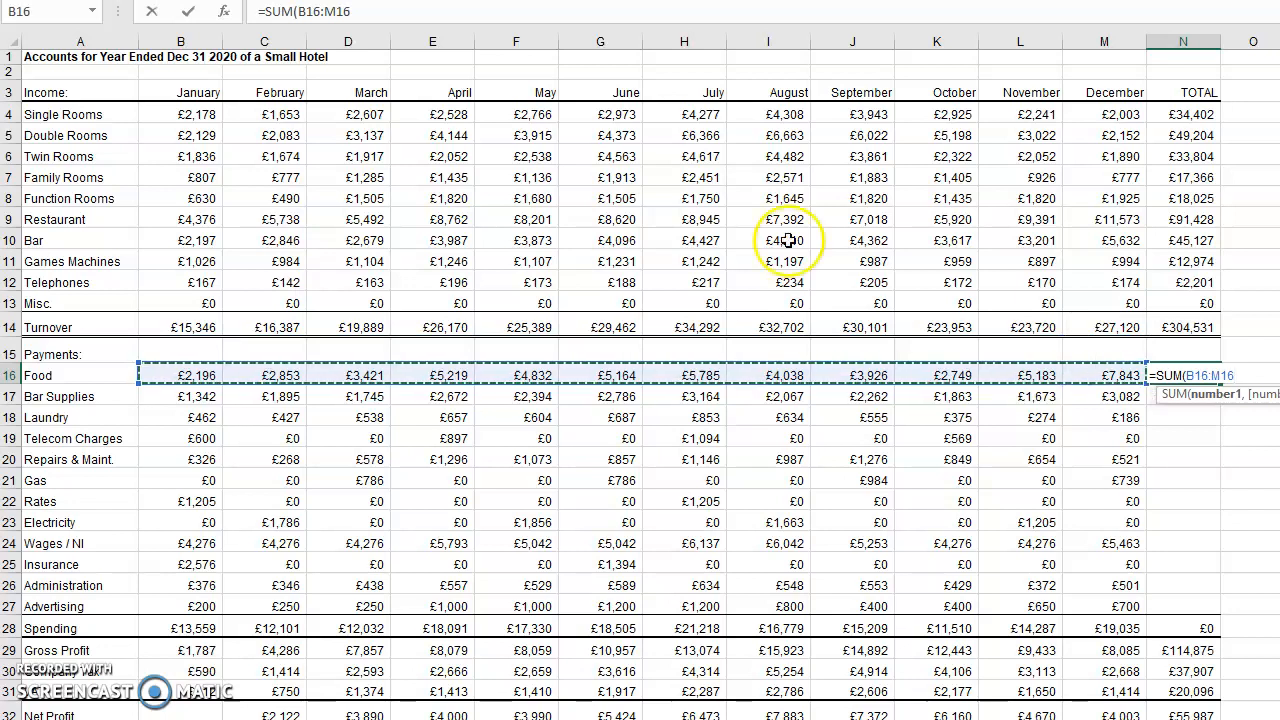
pyautogui.click(365, 11)
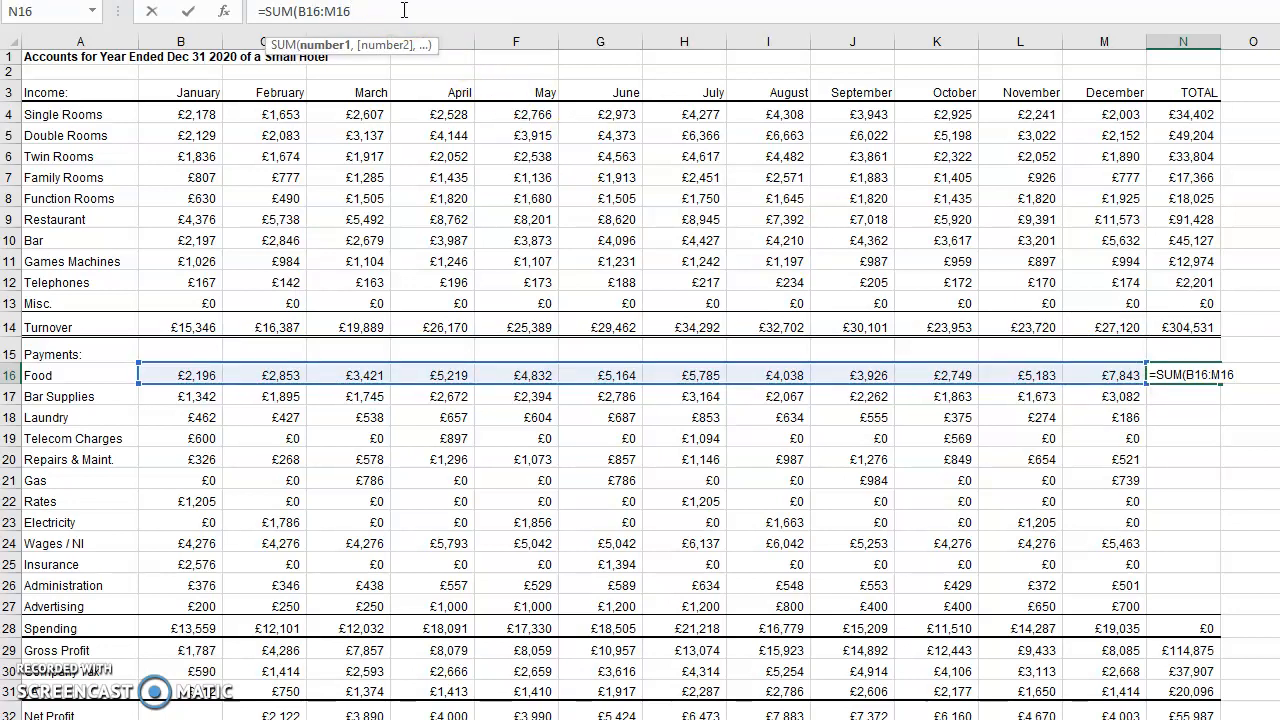
pyautogui.write(')')
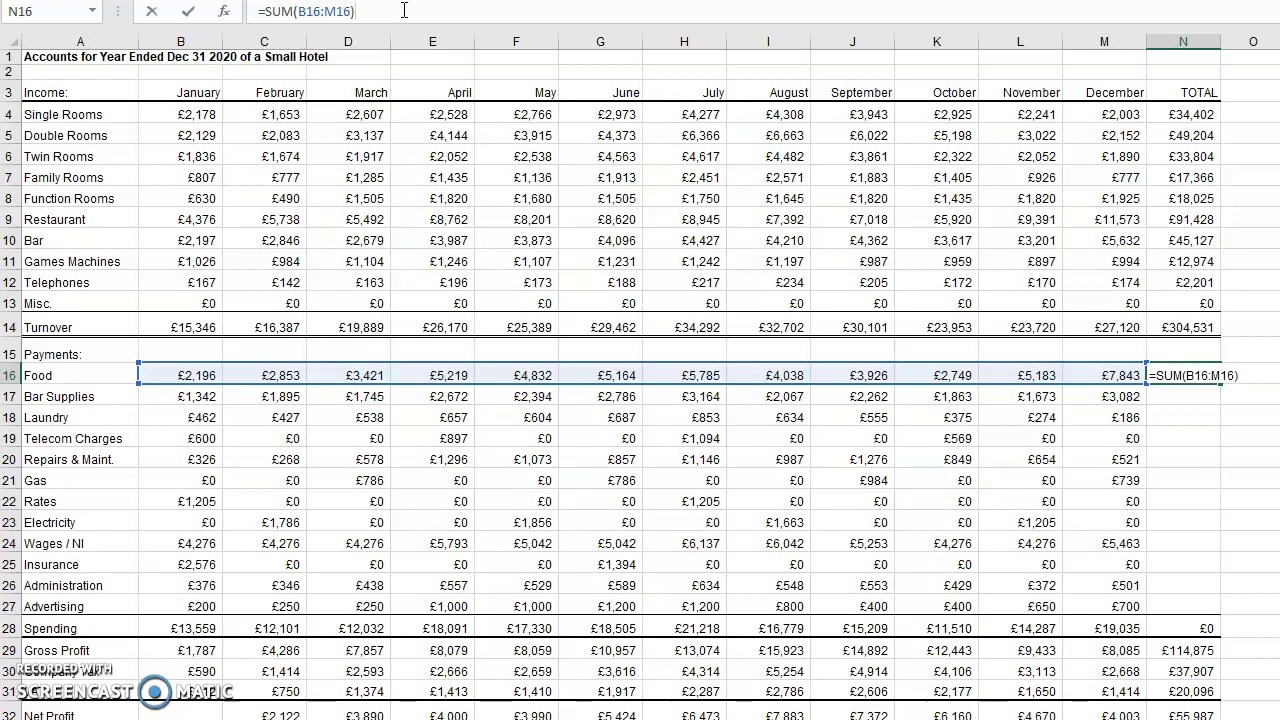
pyautogui.press('Return')
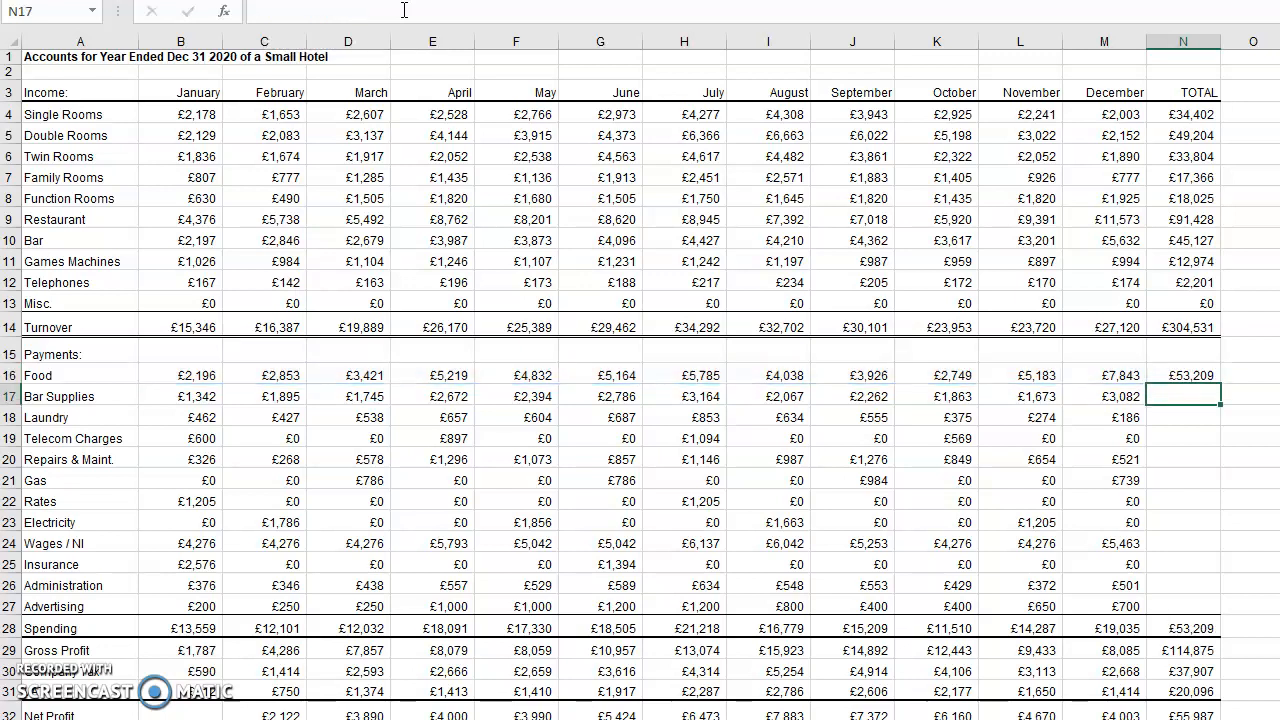
pyautogui.click(1207, 375)
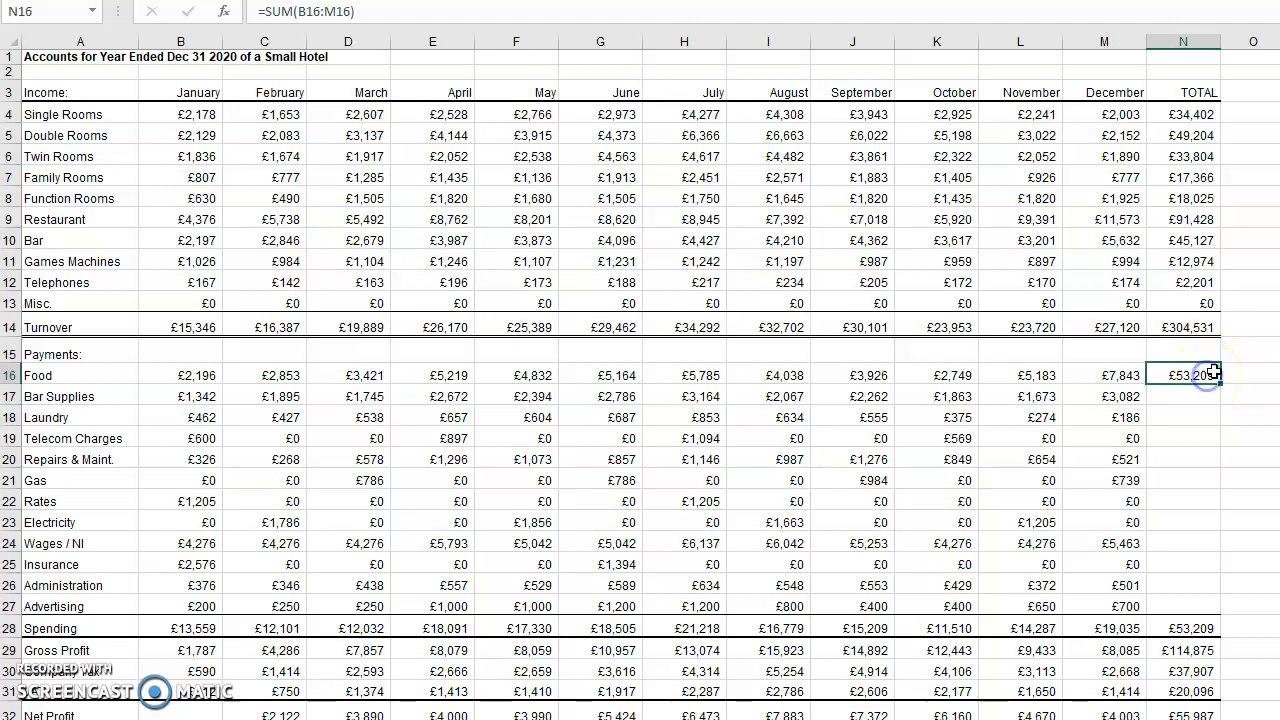
pyautogui.moveTo(1217, 384); pyautogui.dragTo(1200, 627)
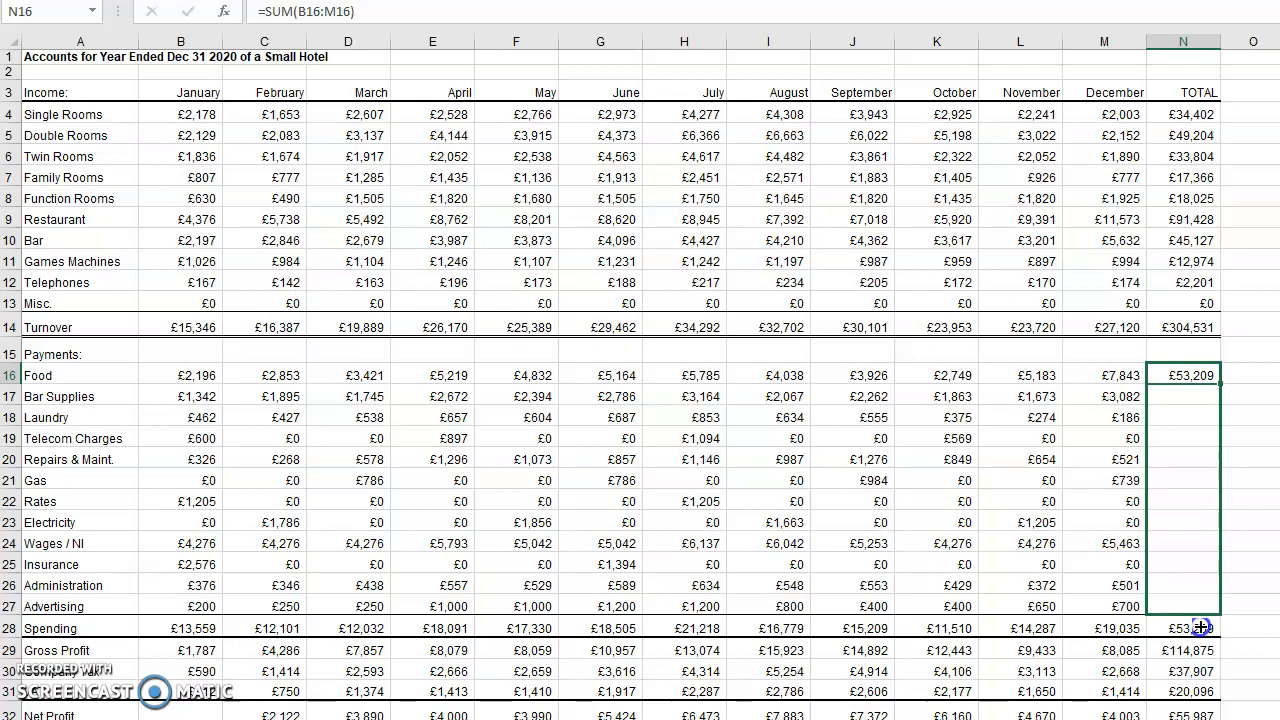
# - Finish filling the yearly SUM formula from N16 down through the Advertising row, N27
pyautogui.moveTo(1200, 627); pyautogui.dragTo(1200, 627)
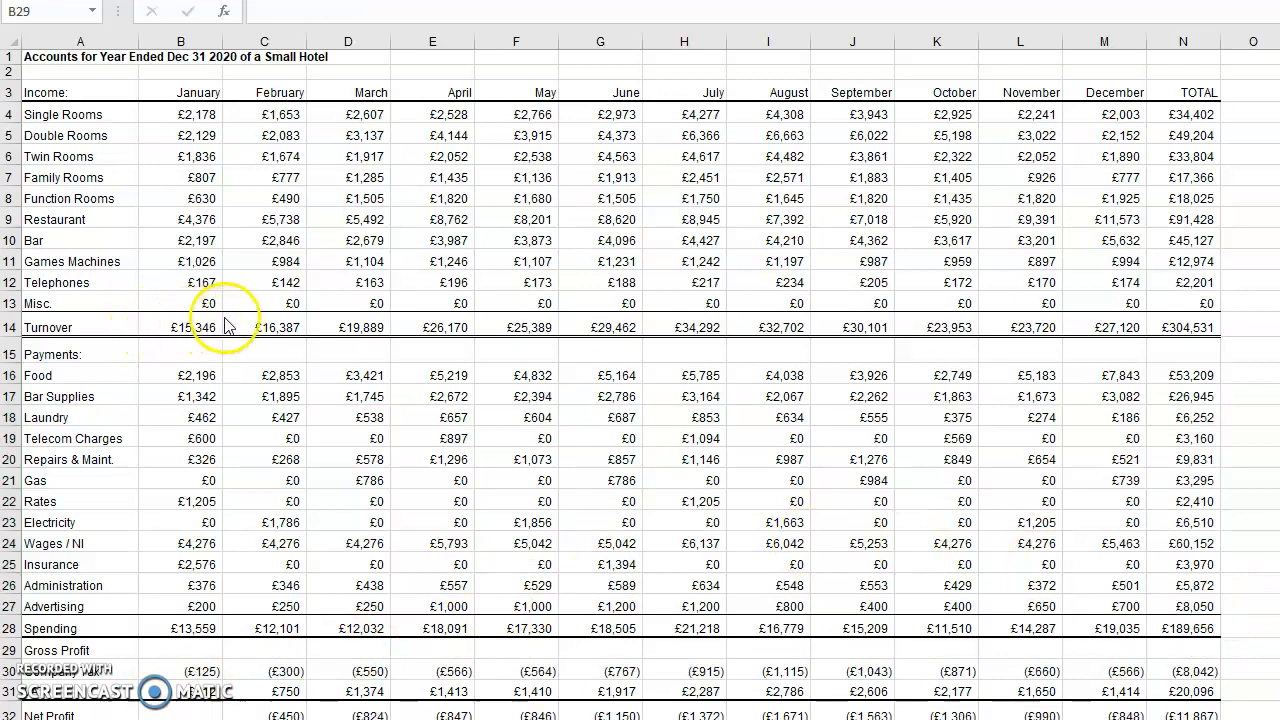
# - Calculate January's Gross Profit with =B14-B28 in B29 and fill the formula across to the TOTAL column, N29
pyautogui.click(14, 326)
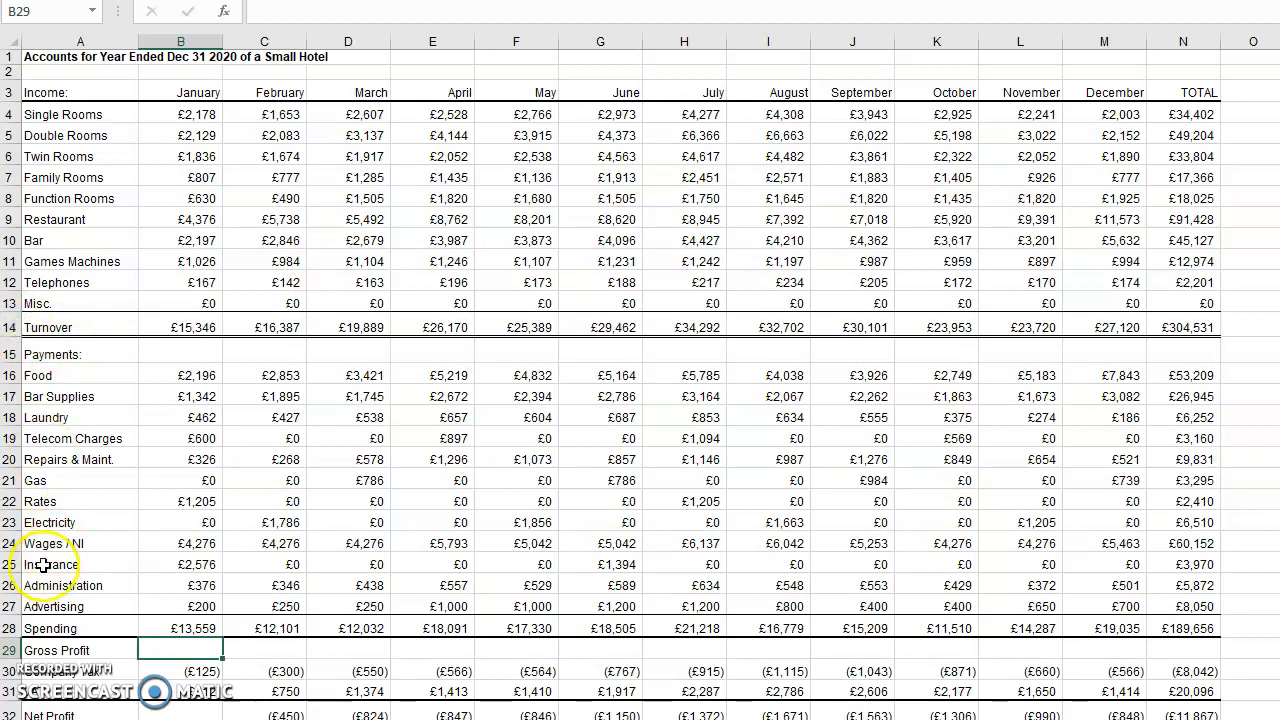
pyautogui.click(12, 627)
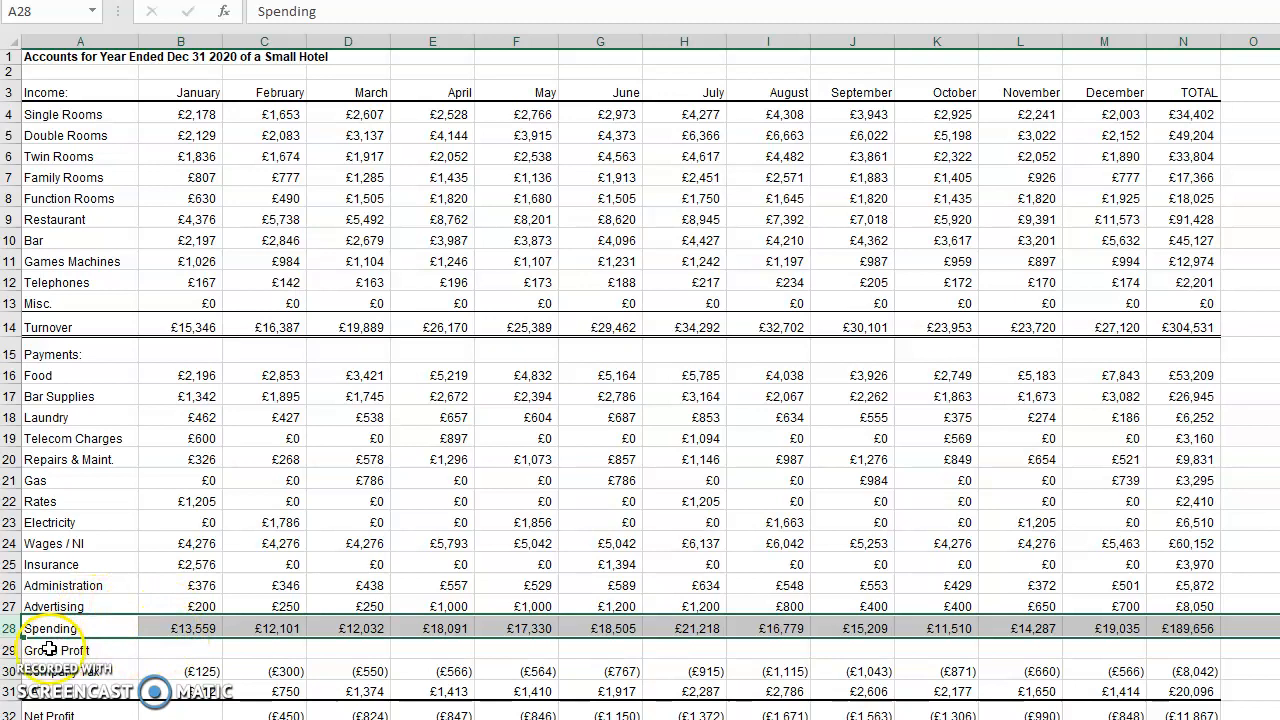
pyautogui.click(155, 650)
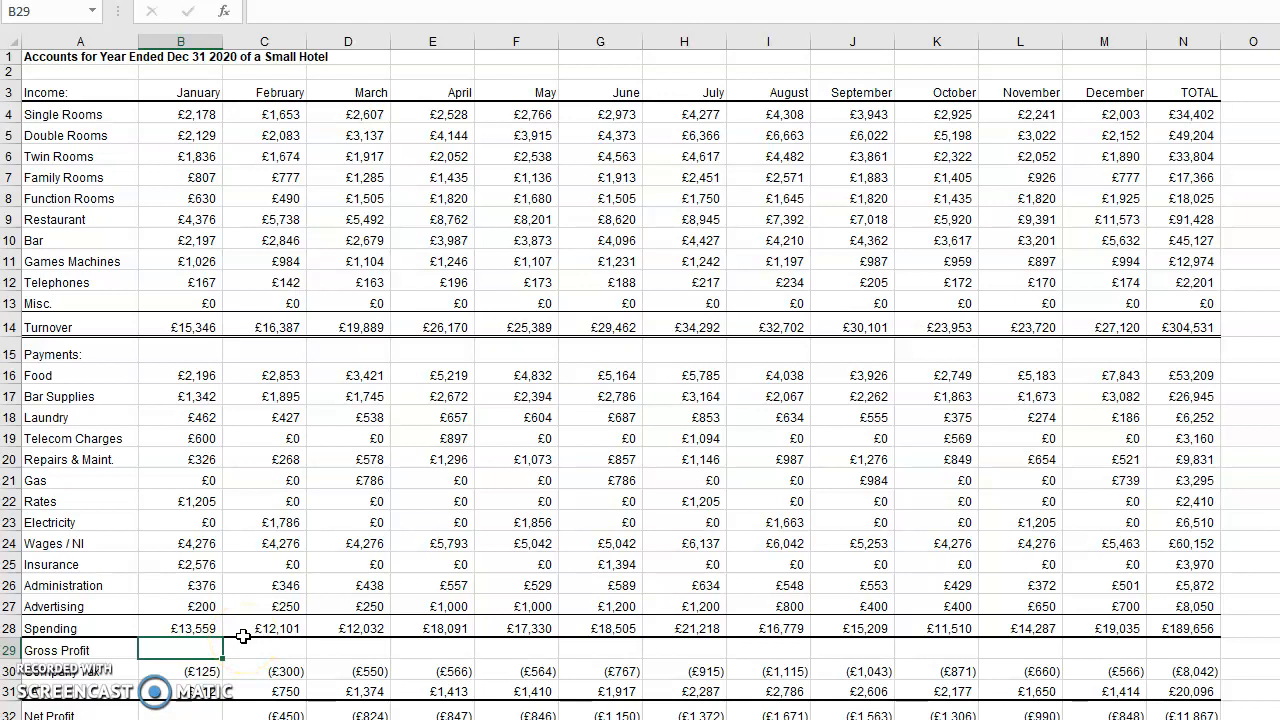
pyautogui.write('=')
pyautogui.click(180, 329)
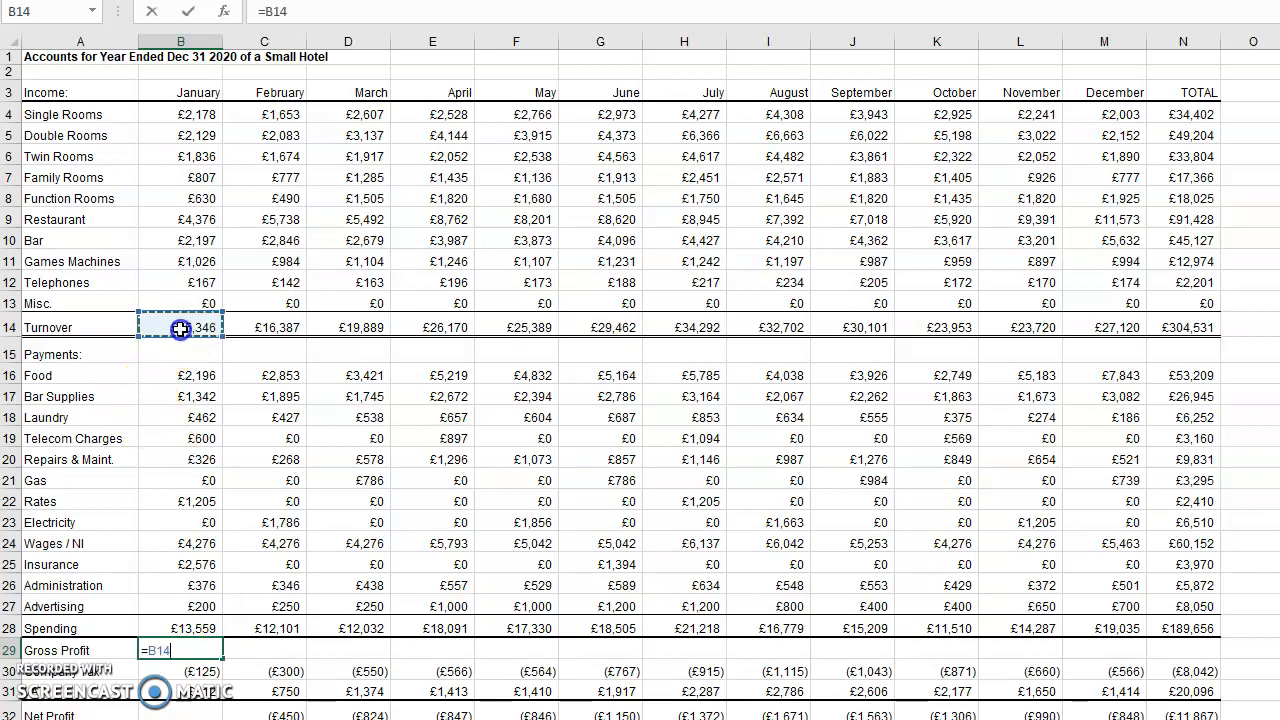
pyautogui.write('-')
pyautogui.click(182, 627)
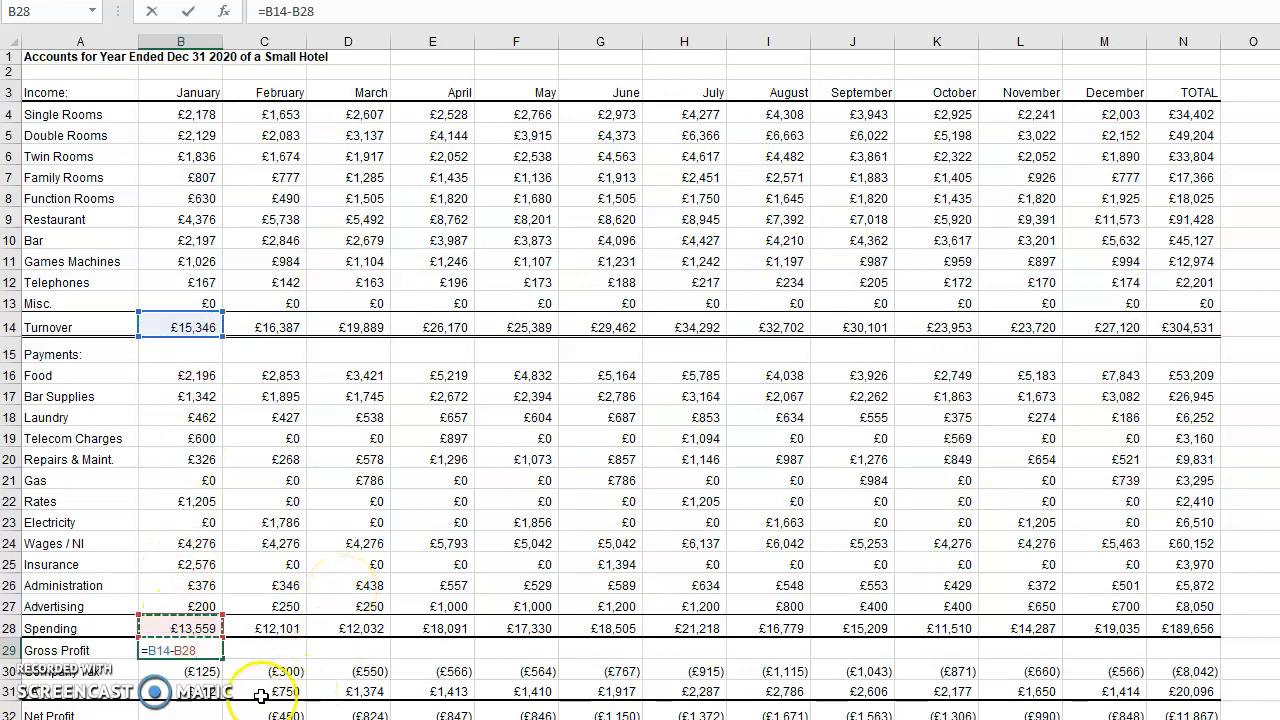
pyautogui.press('Return')
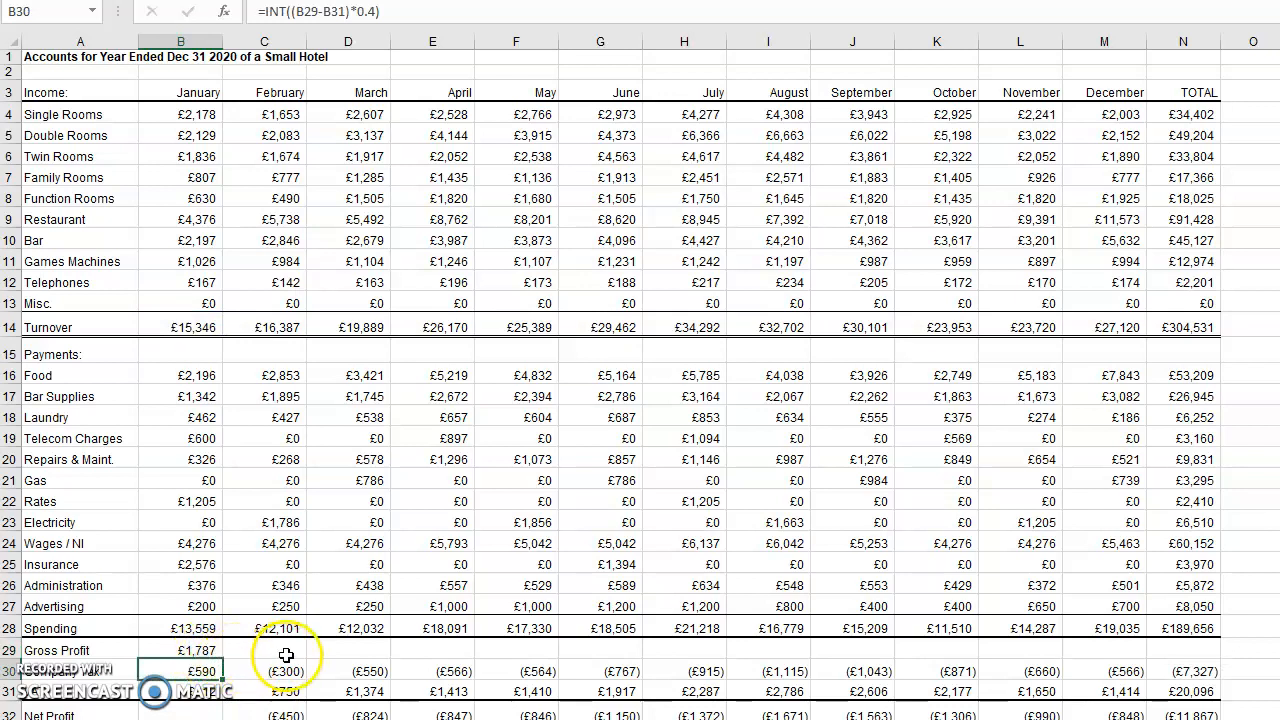
pyautogui.click(207, 650)
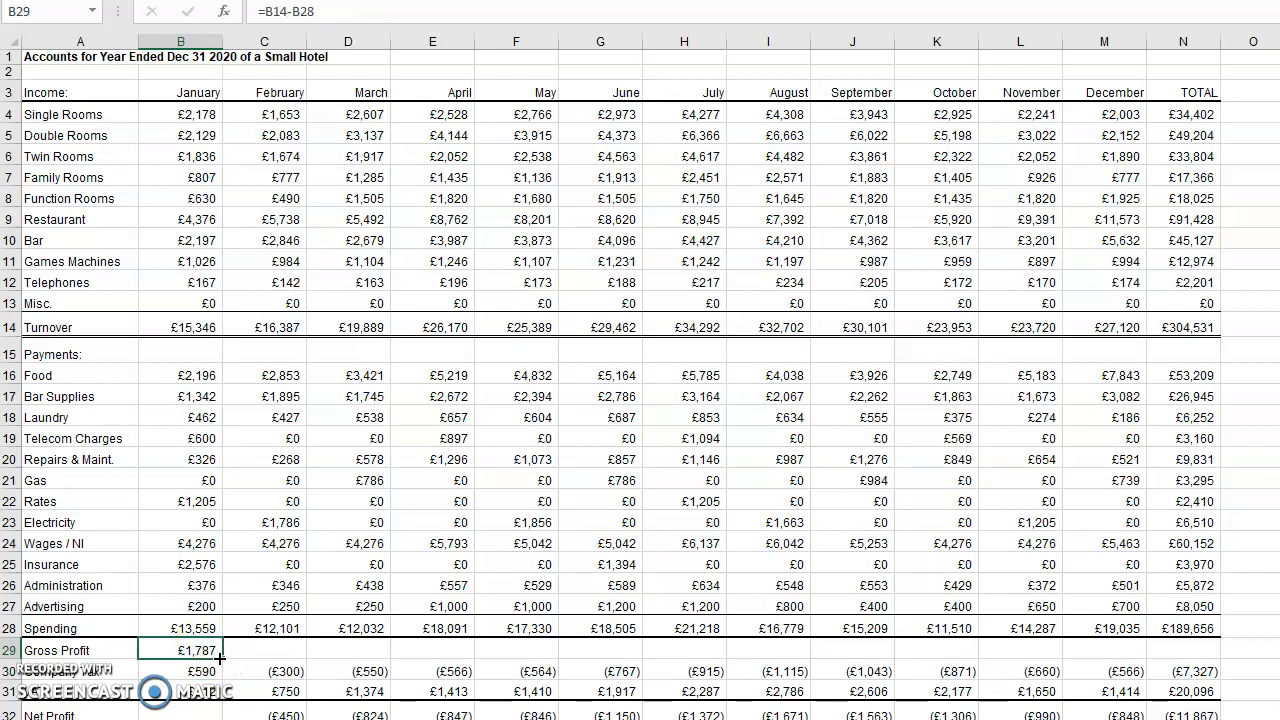
pyautogui.moveTo(219, 657); pyautogui.dragTo(1198, 641)
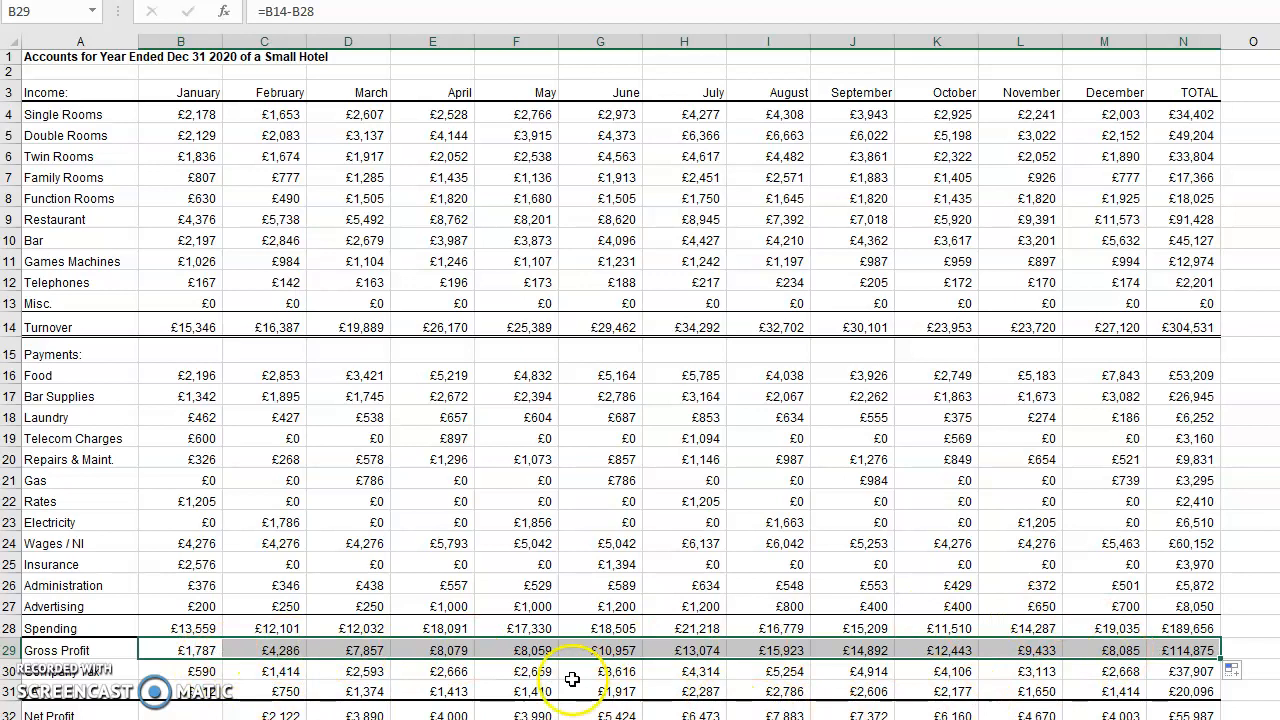
# - Examine January's formulas for Company Tax in B30, VAT in B31 and Net Profit in B32
pyautogui.scroll(-1, 400, 702)
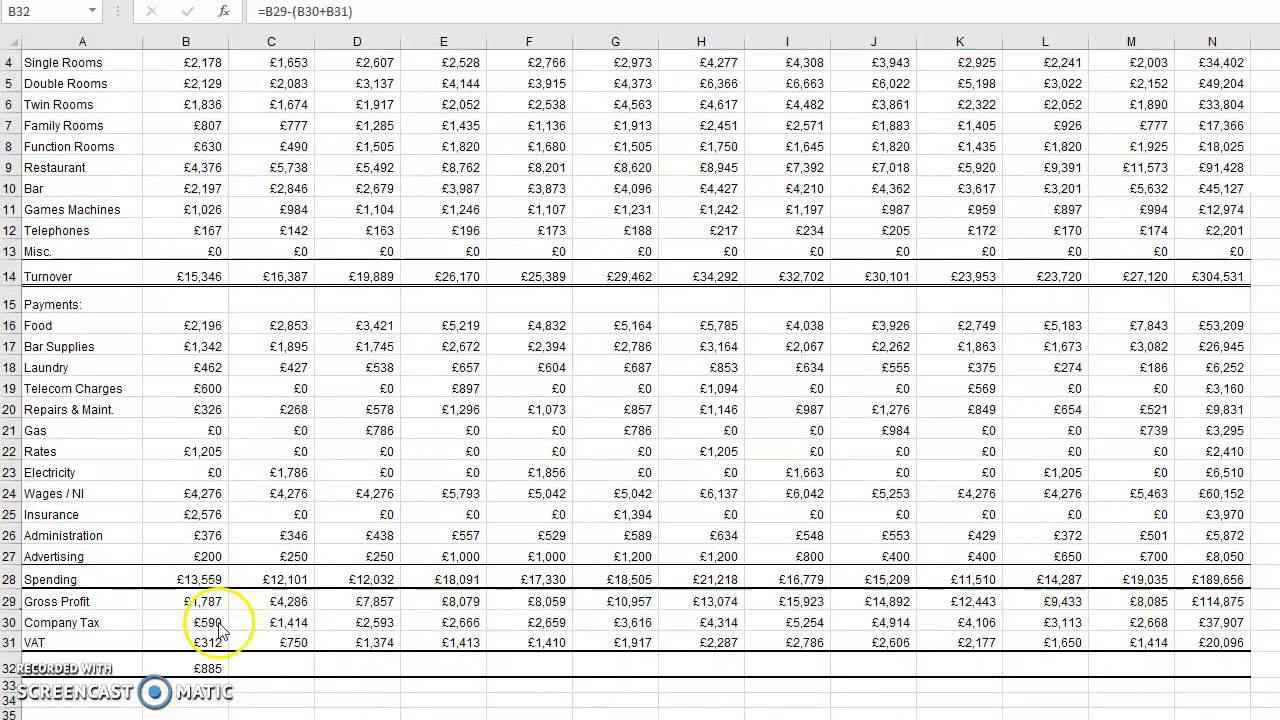
pyautogui.click(202, 622)
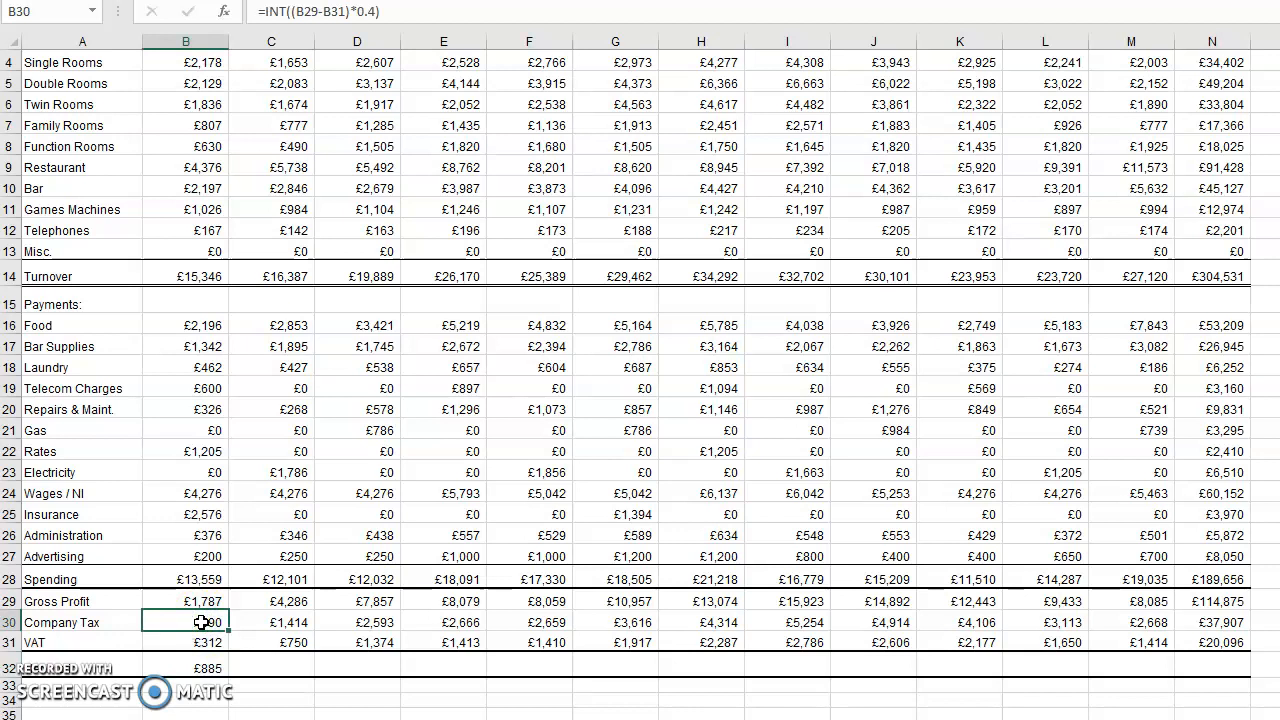
pyautogui.press('Down')
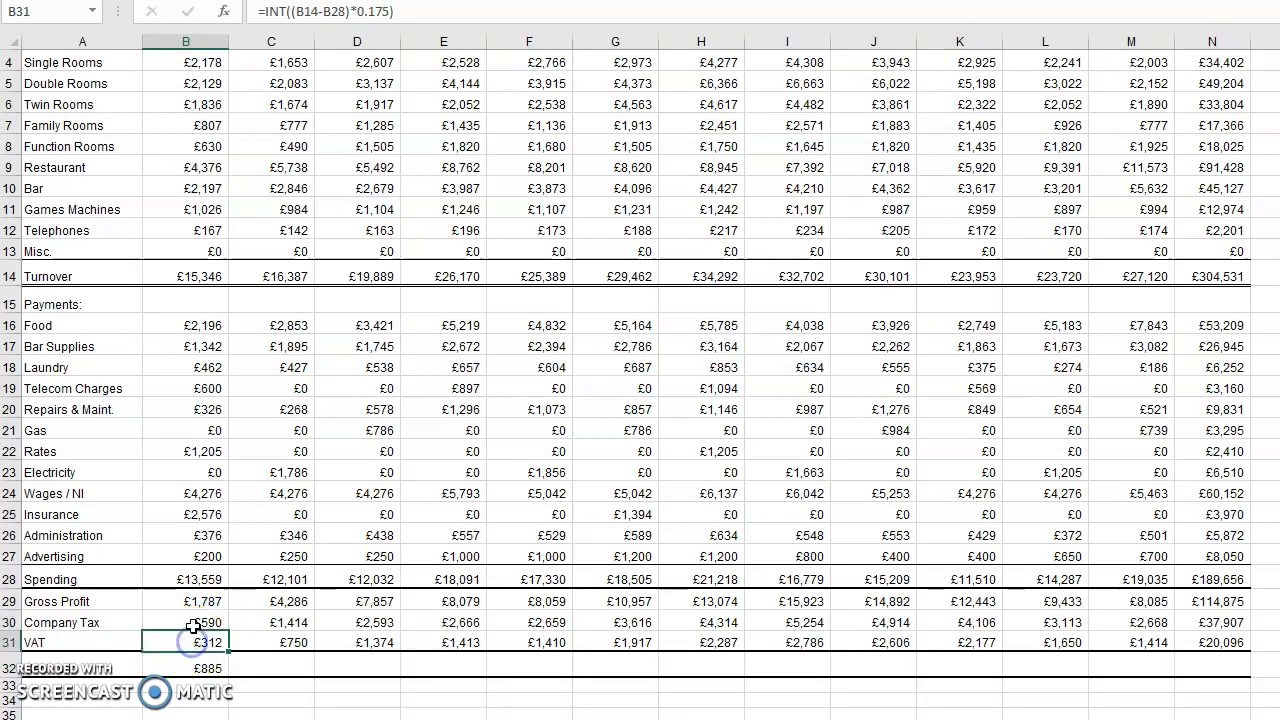
pyautogui.click(193, 621)
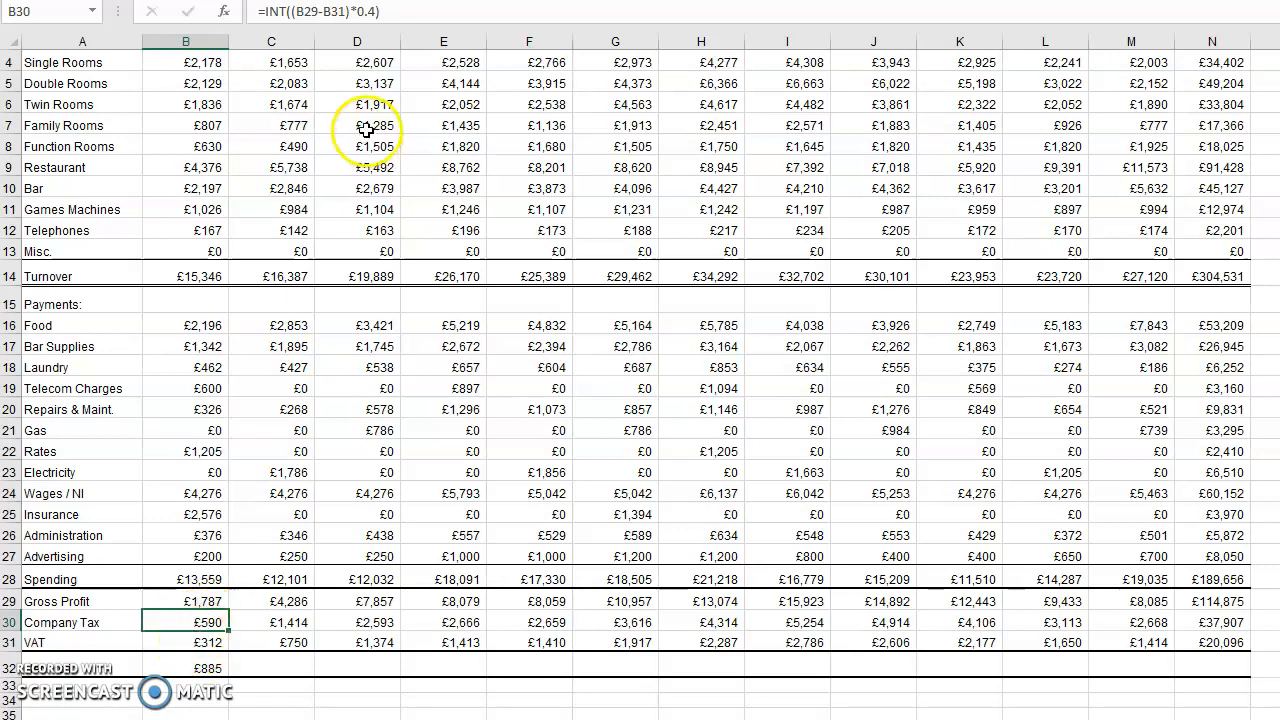
pyautogui.click(193, 642)
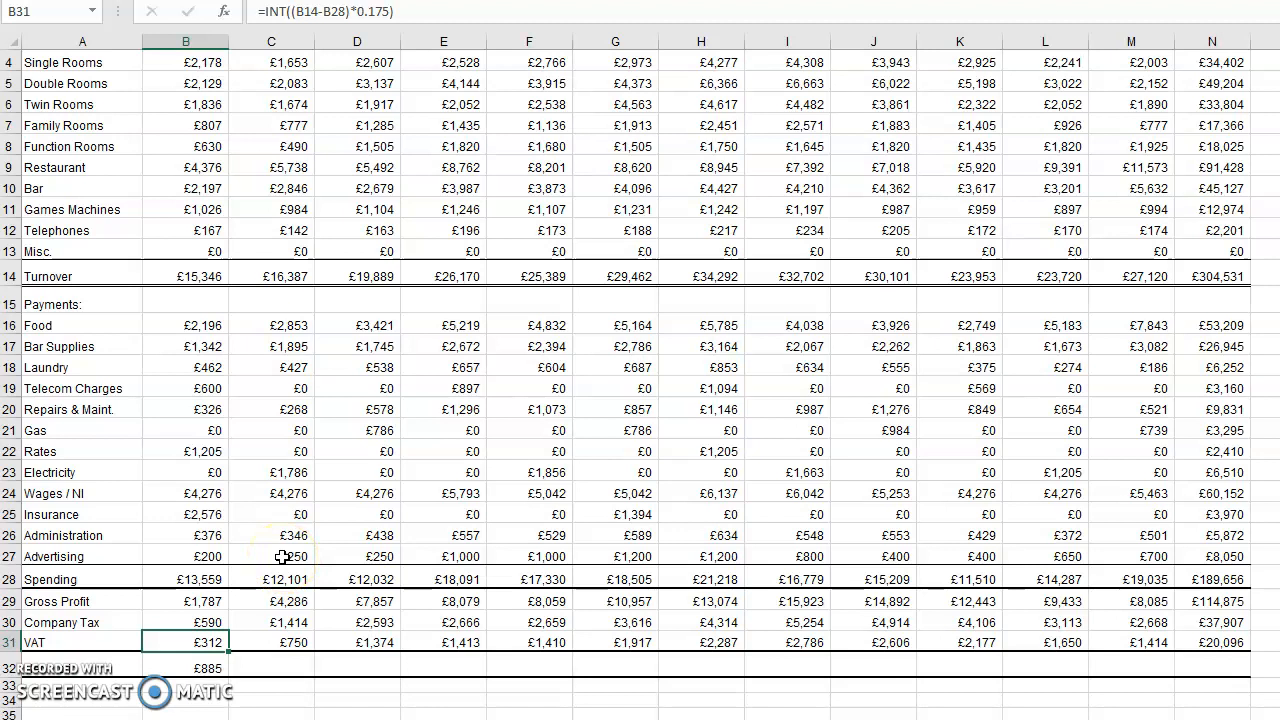
pyautogui.click(190, 670)
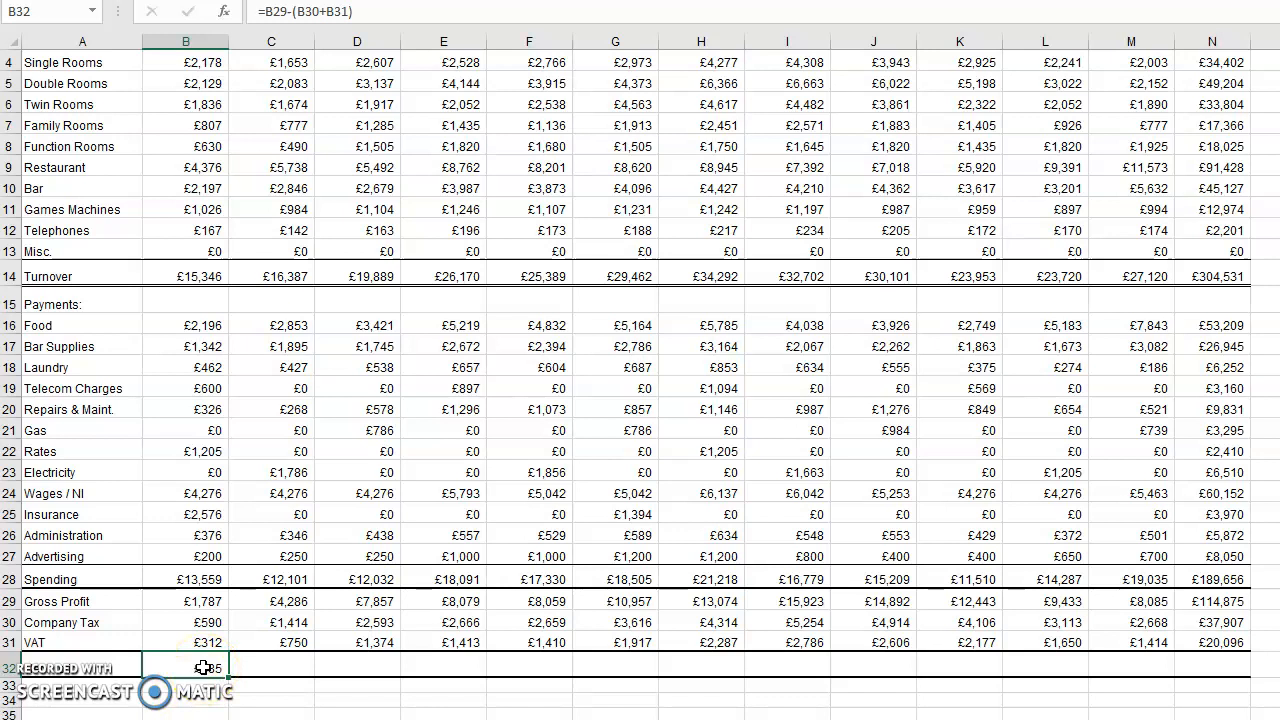
pyautogui.click(272, 13)
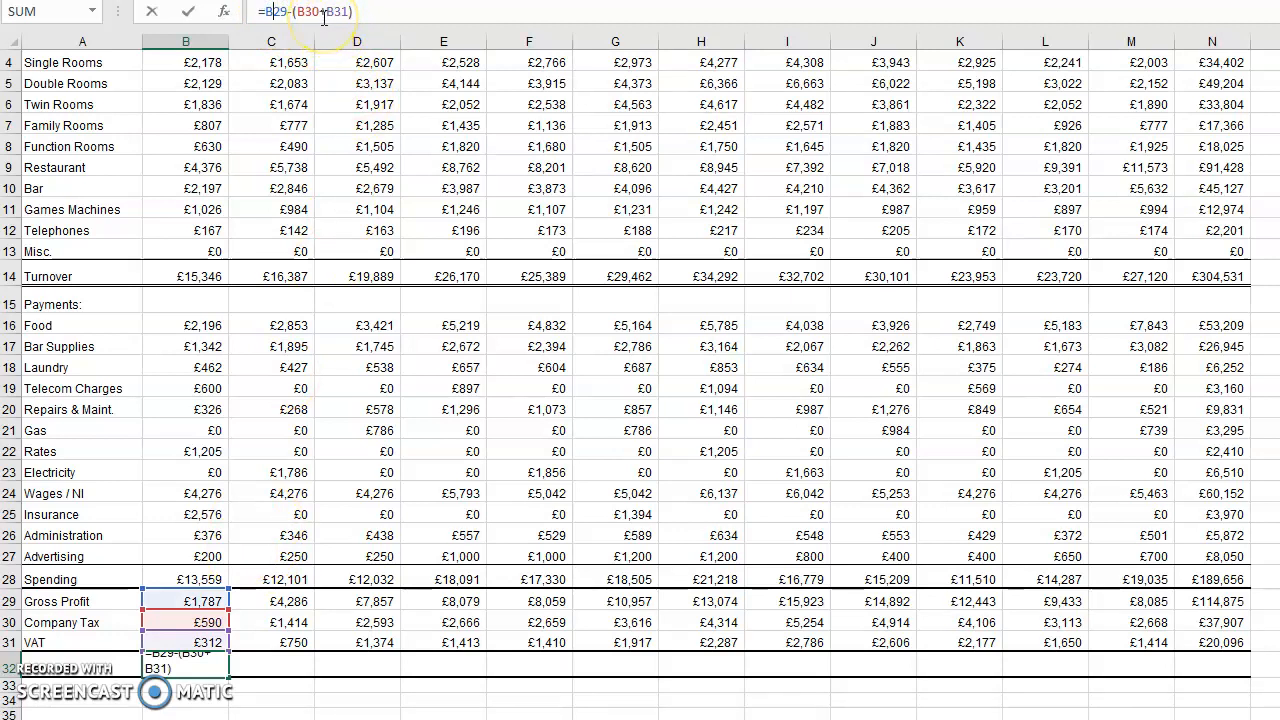
pyautogui.click(347, 11)
pyautogui.press('Return')
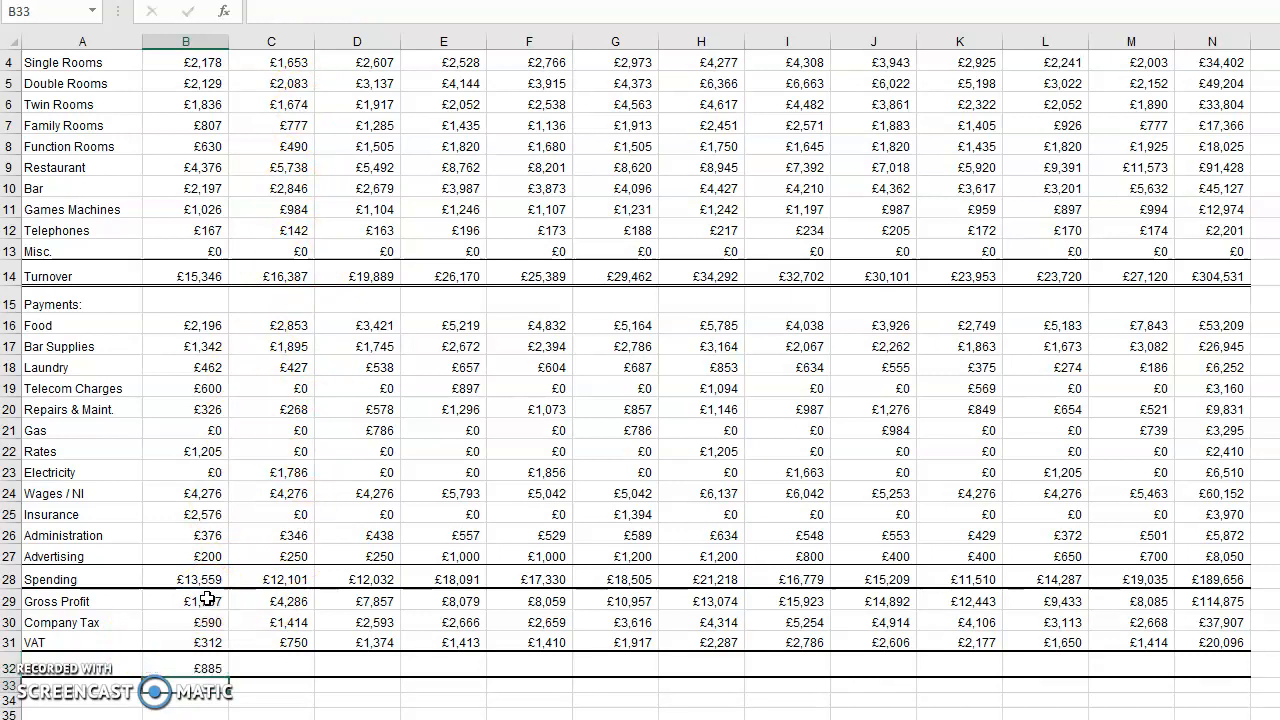
# - Calculate February's Net Profit in C32 by entering =C29-(C30+C31)
pyautogui.click(271, 665)
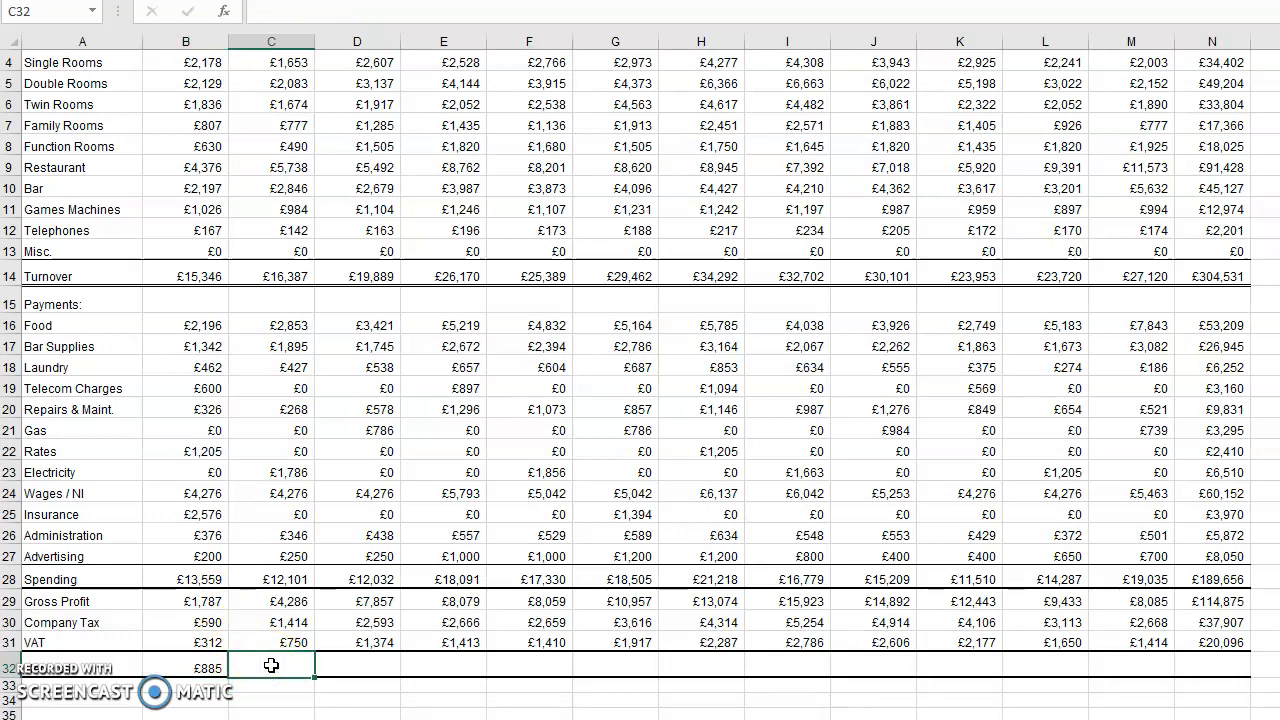
pyautogui.write('=')
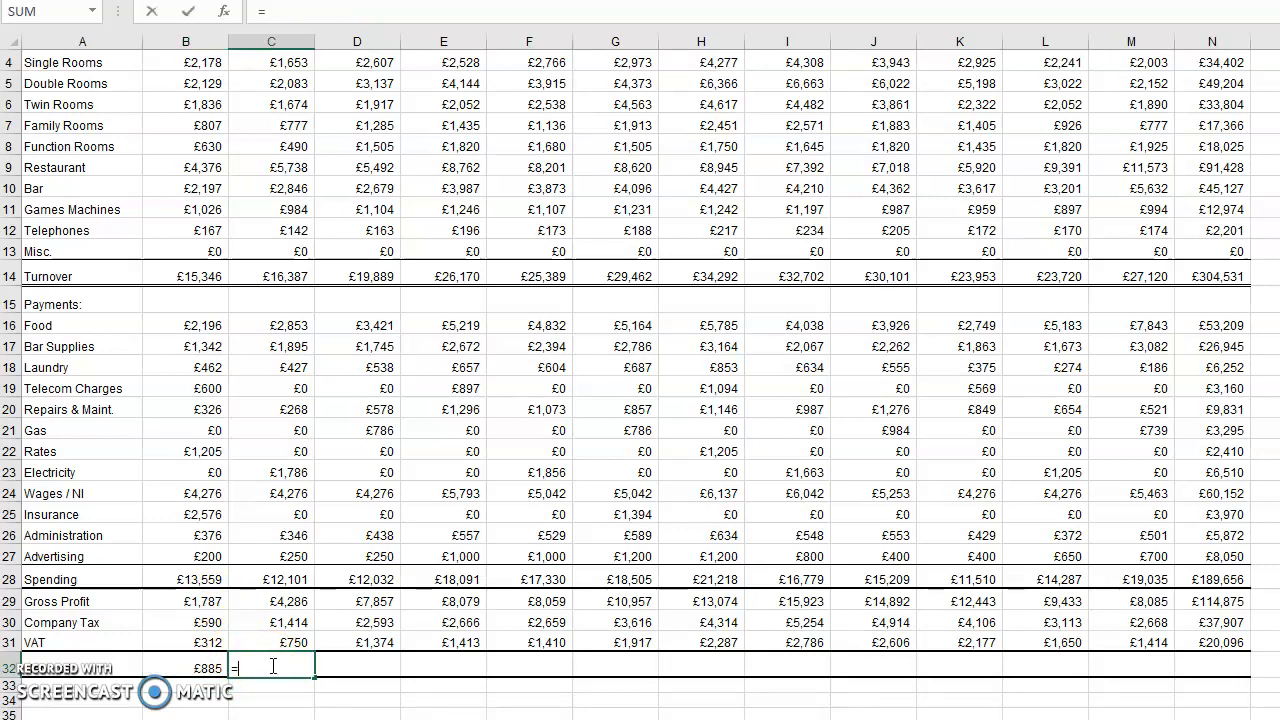
pyautogui.click(252, 600)
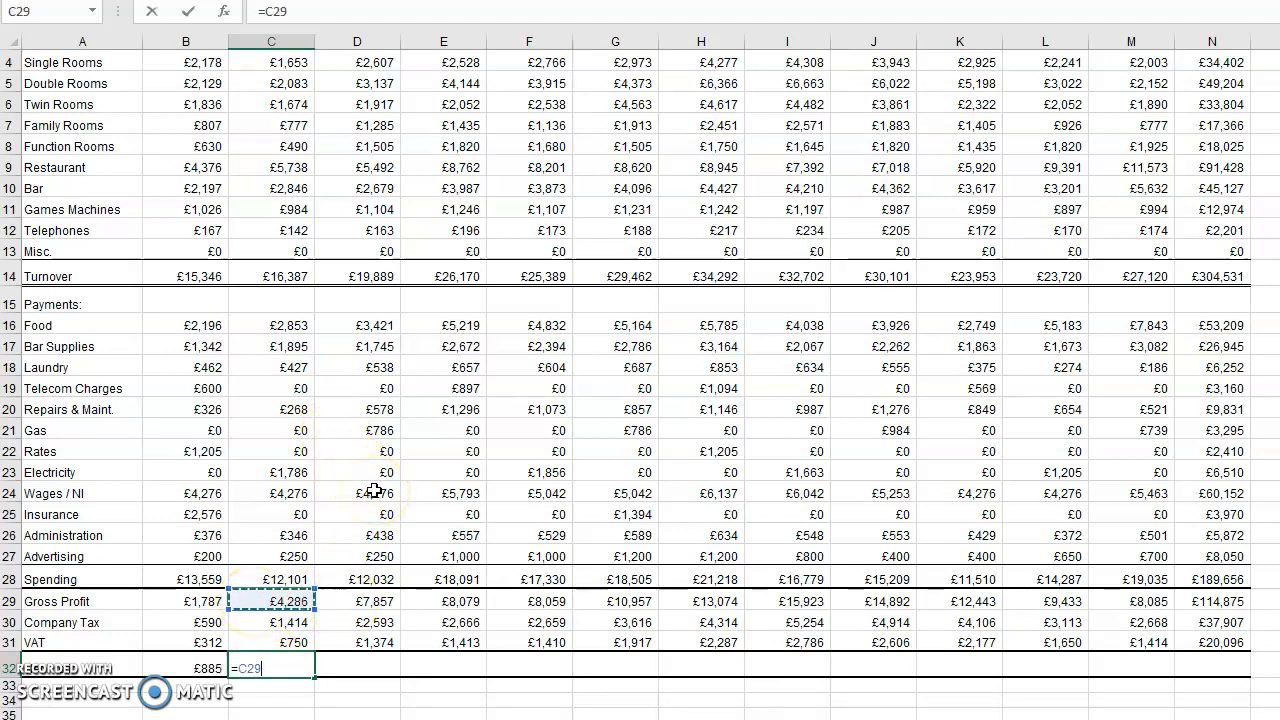
pyautogui.write('-(')
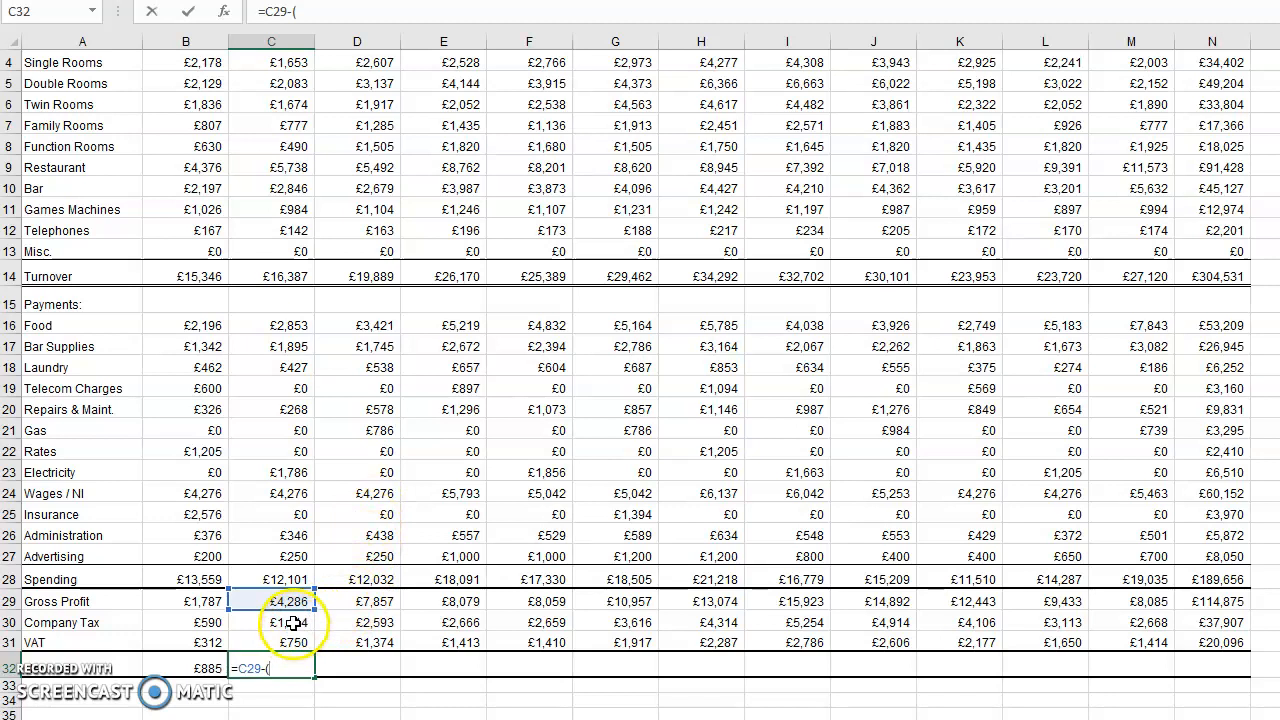
pyautogui.click(298, 623)
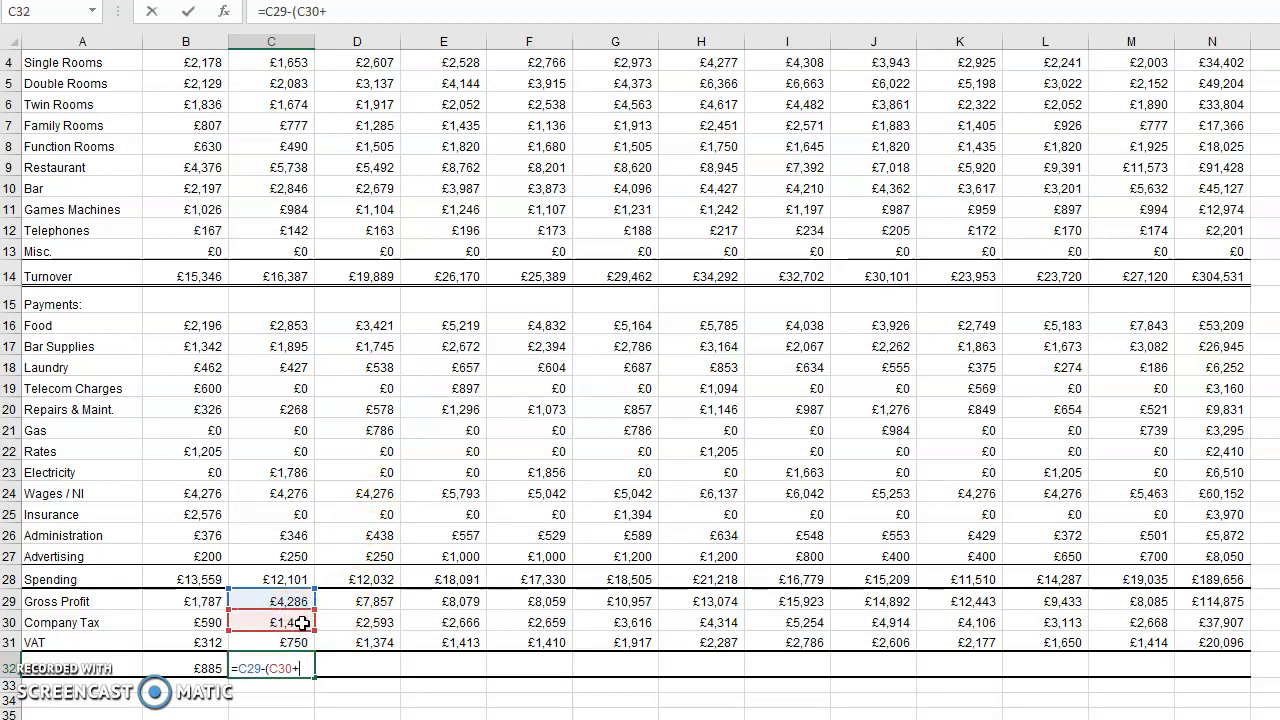
pyautogui.write('+')
pyautogui.click(284, 641)
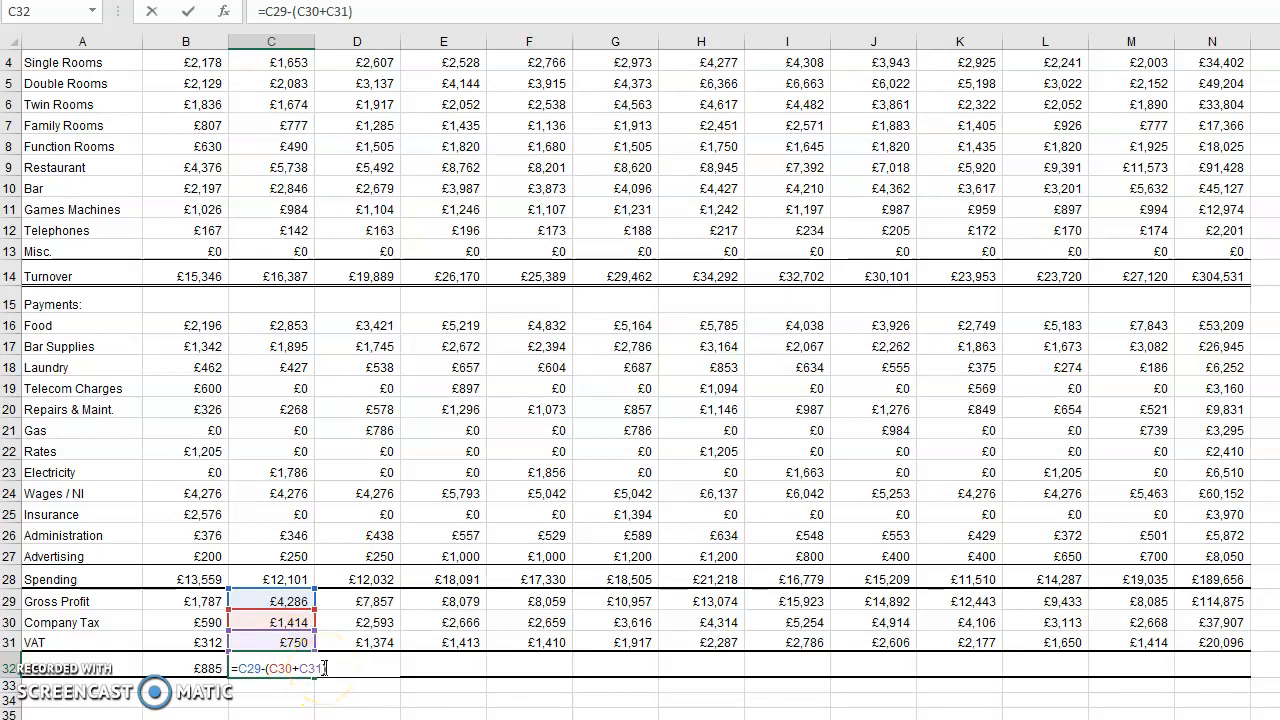
pyautogui.press('Return')
# - Fill February's Net Profit formula across row 32 from C32 through the TOTAL column, N32
pyautogui.scroll(-1, 322, 667)
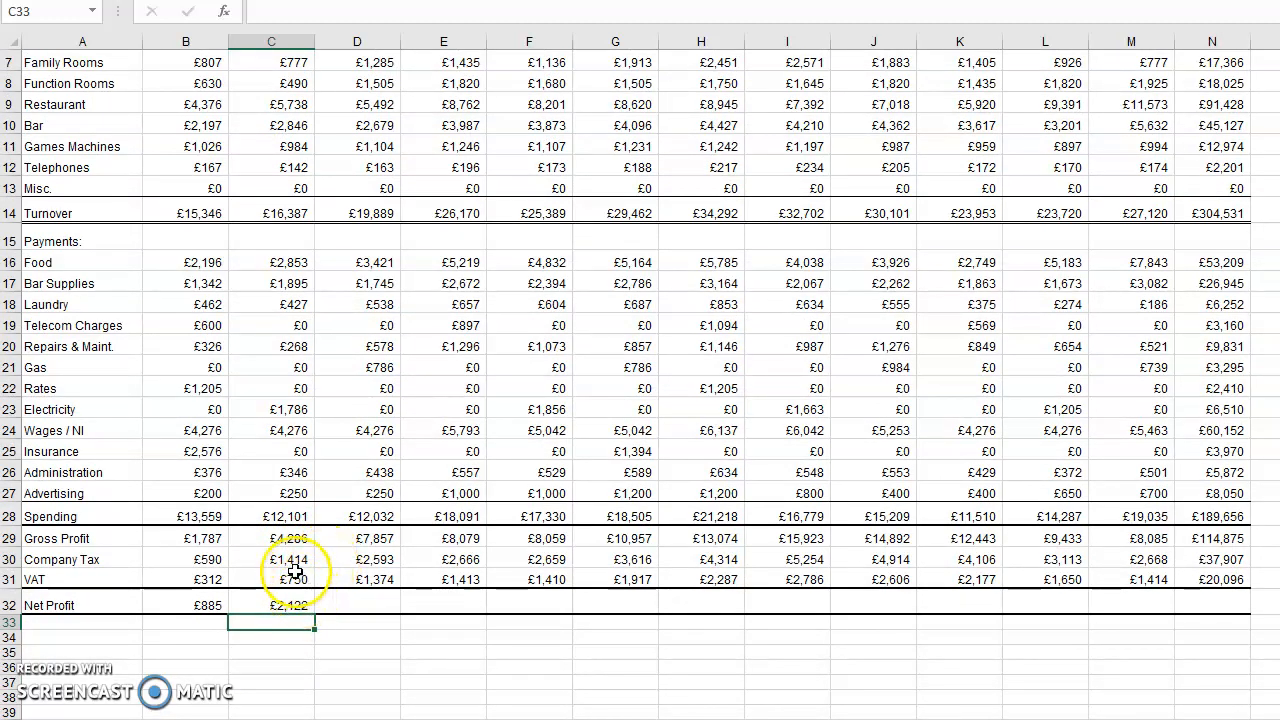
pyautogui.click(288, 601)
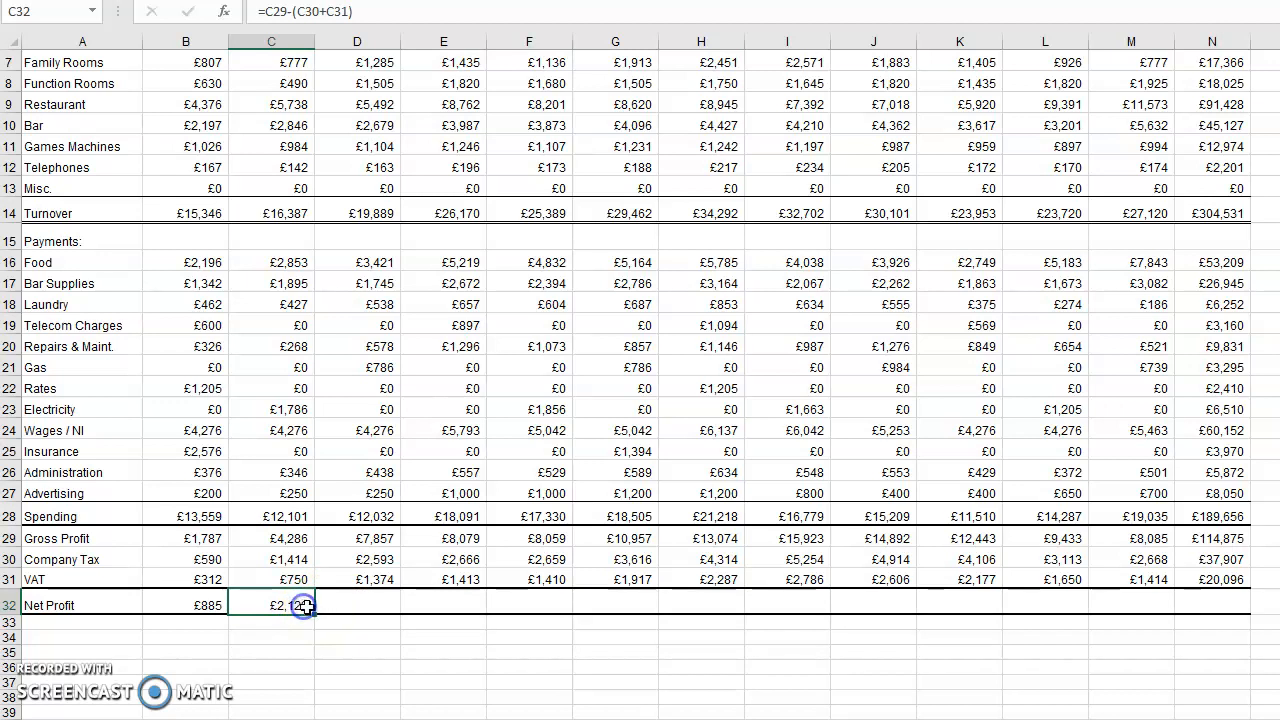
pyautogui.moveTo(318, 614); pyautogui.dragTo(1255, 622)
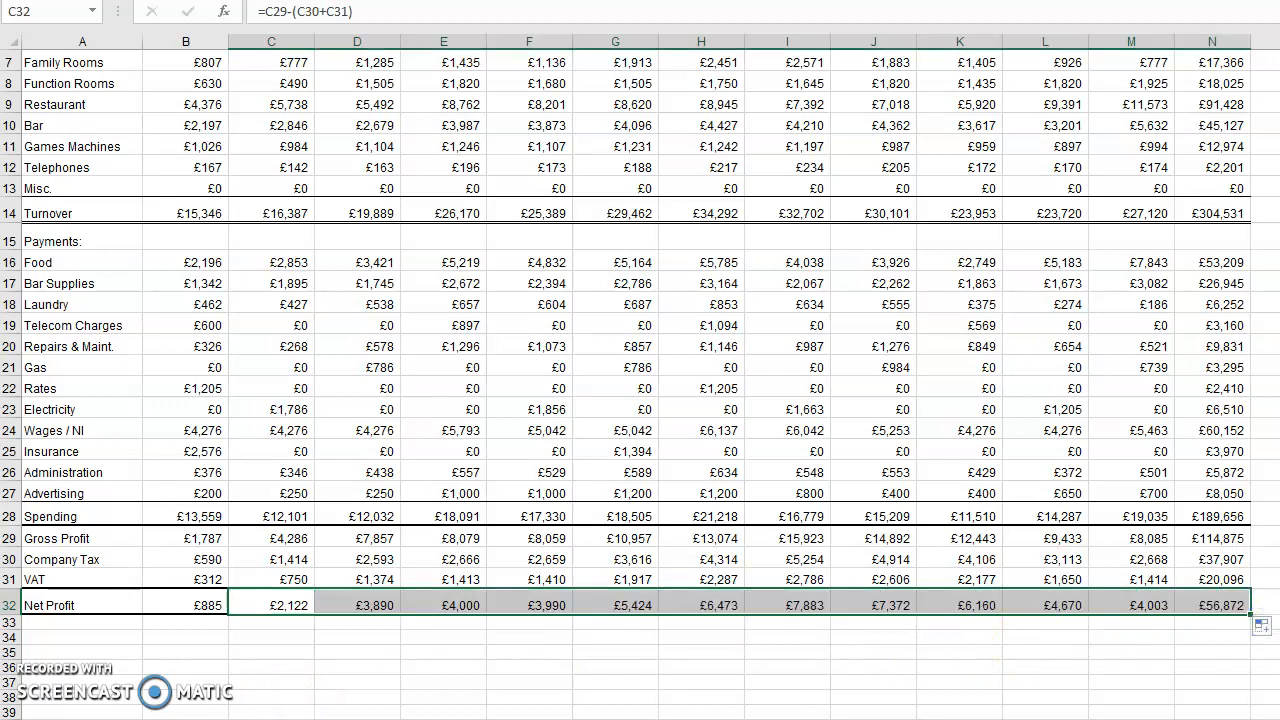